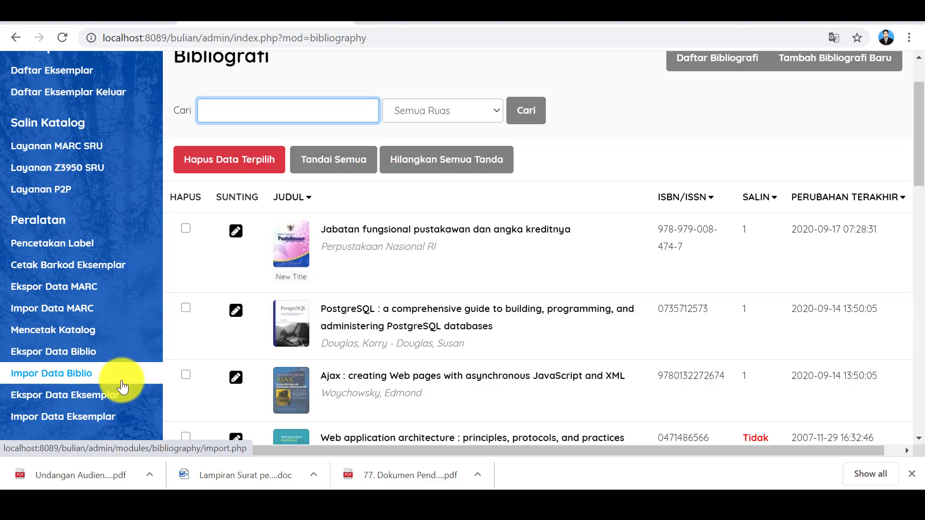
# - In the biblio export form, include column names in the first row and export 1 record
pyautogui.click(82, 355)
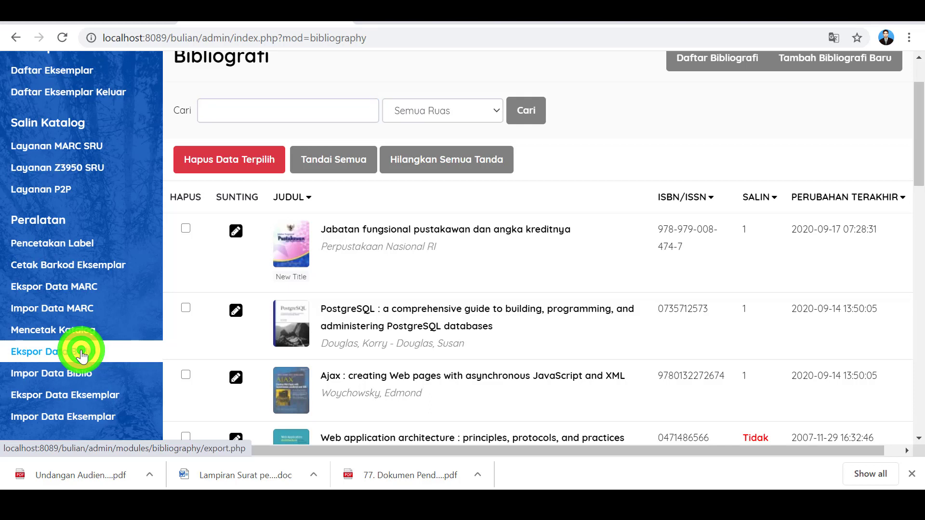
pyautogui.scroll(-2, 280, 351)
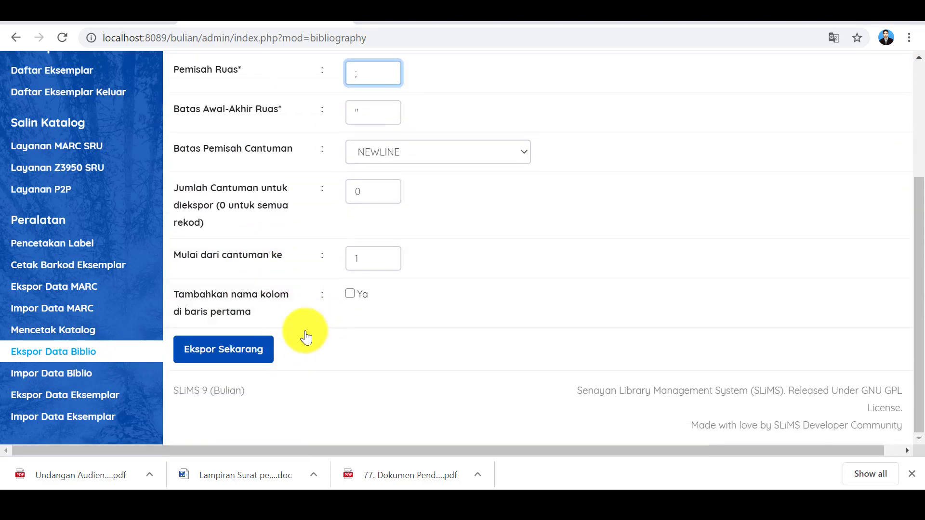
pyautogui.click(351, 297)
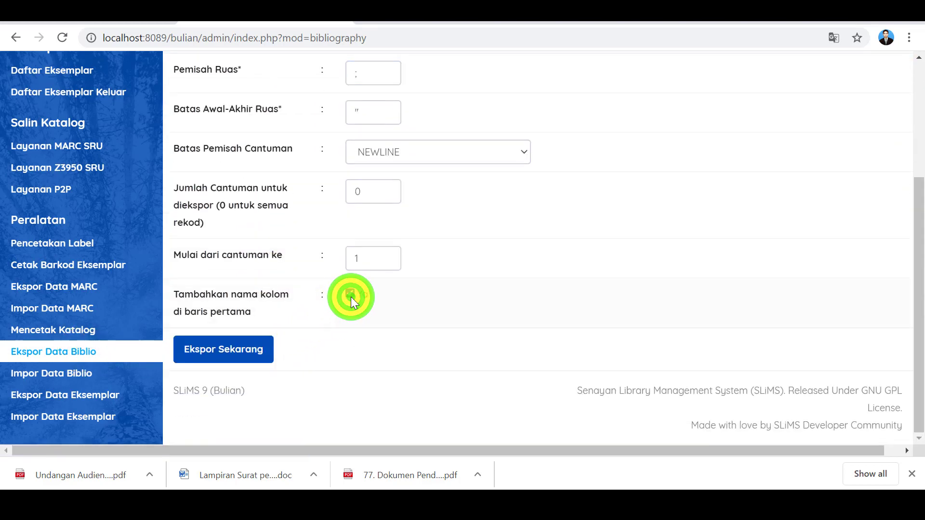
pyautogui.click(375, 191)
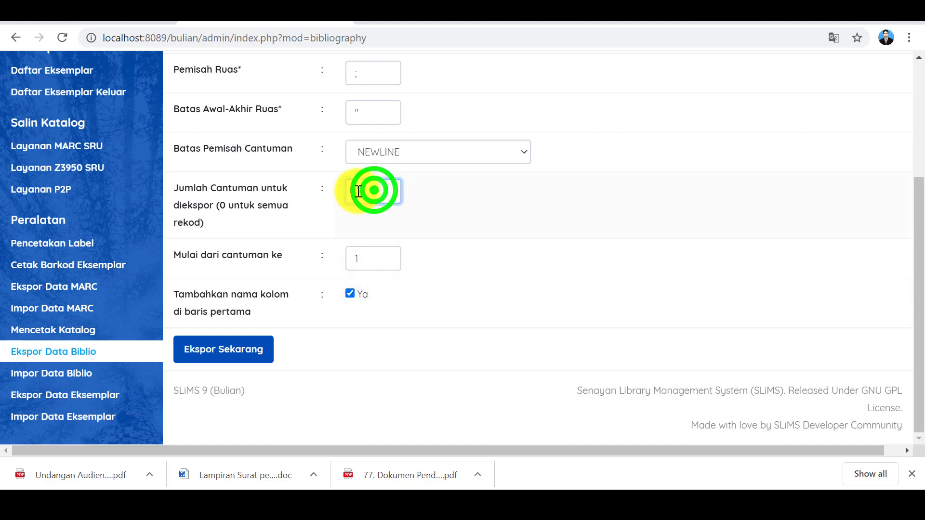
pyautogui.write('1')
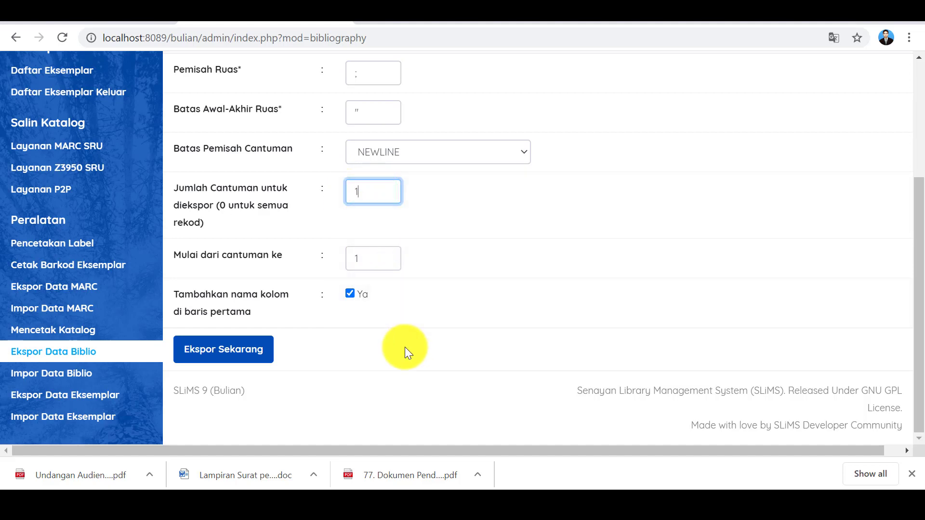
# - Set the field separator to a semicolon and export the record as a CSV file
pyautogui.scroll(2, 404, 347)
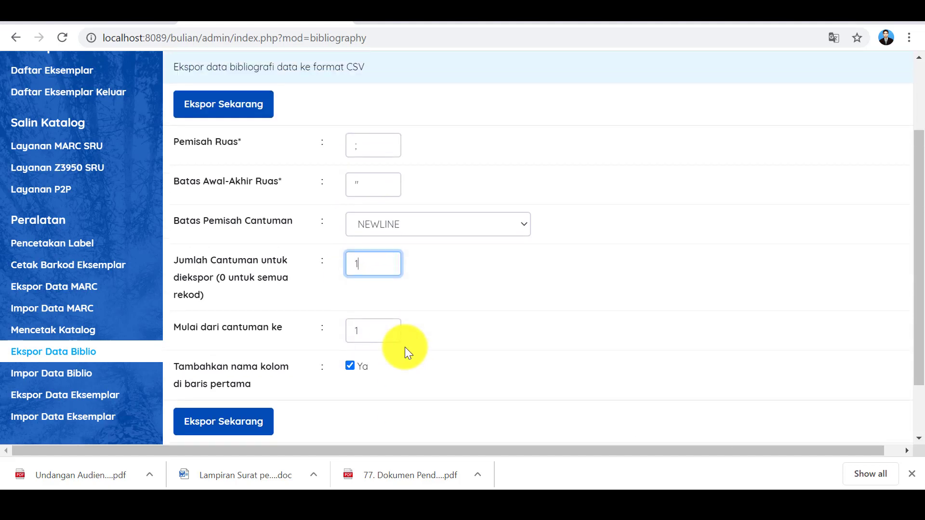
pyautogui.click(367, 146)
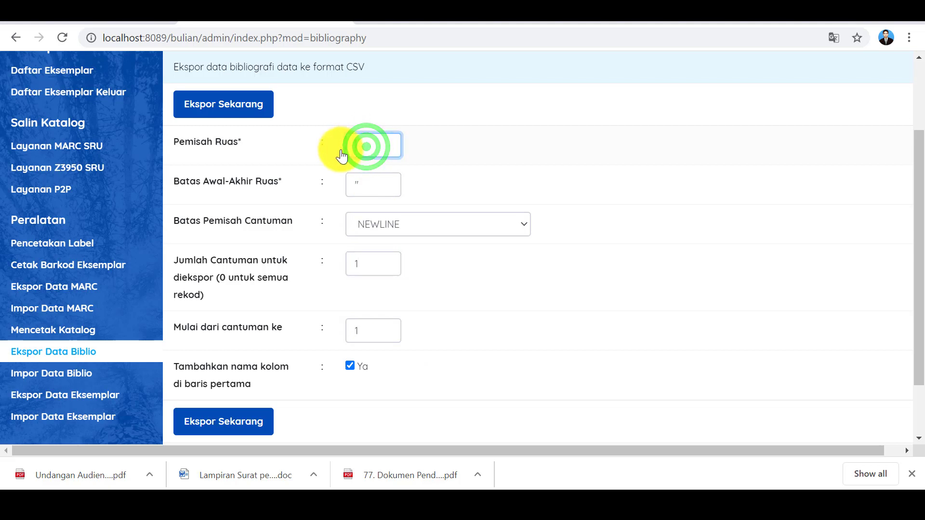
pyautogui.click(364, 147)
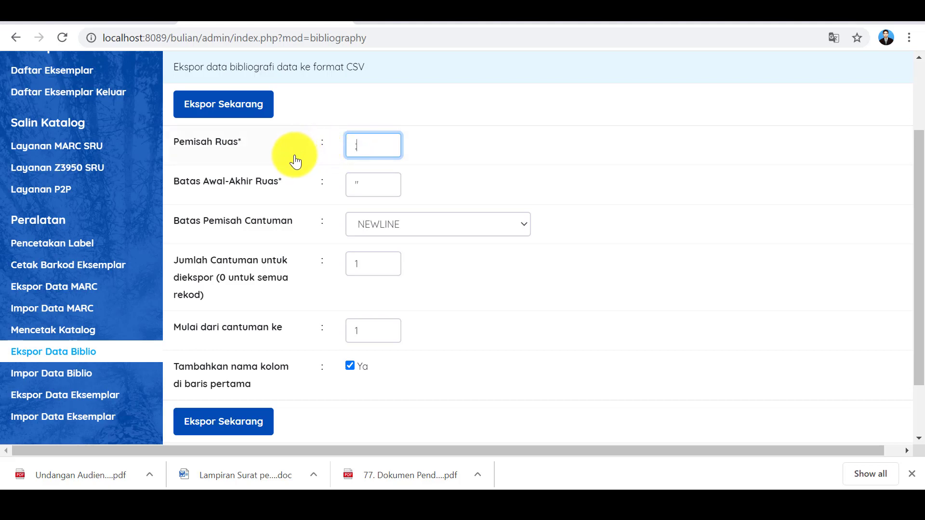
pyautogui.click(362, 142)
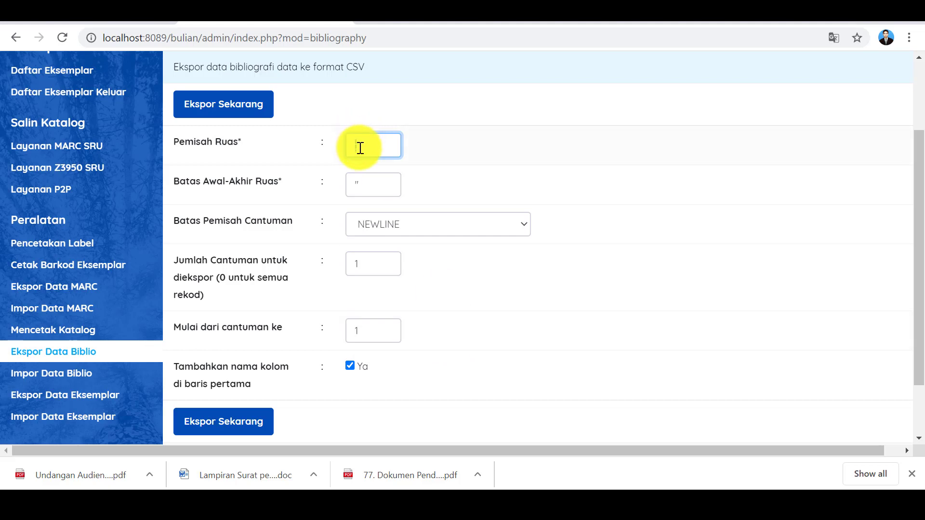
pyautogui.scroll(-2, 371, 274)
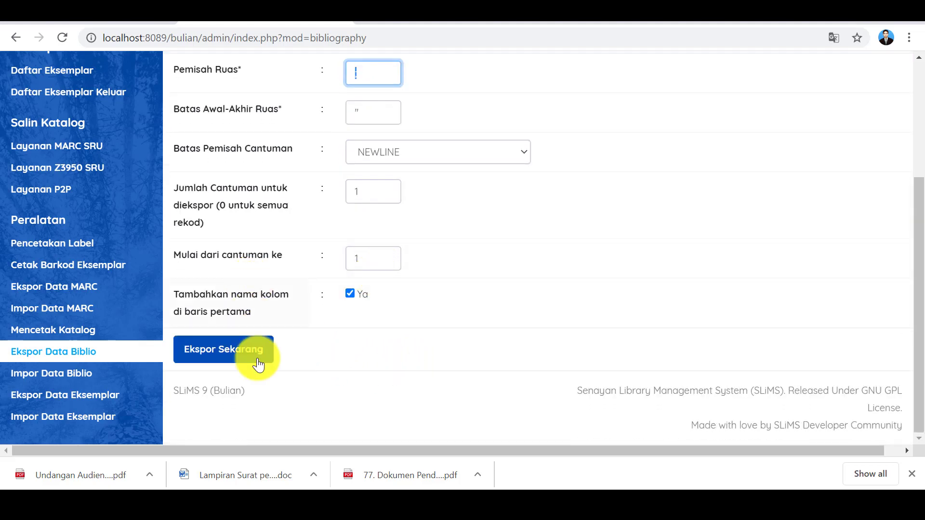
pyautogui.click(368, 76)
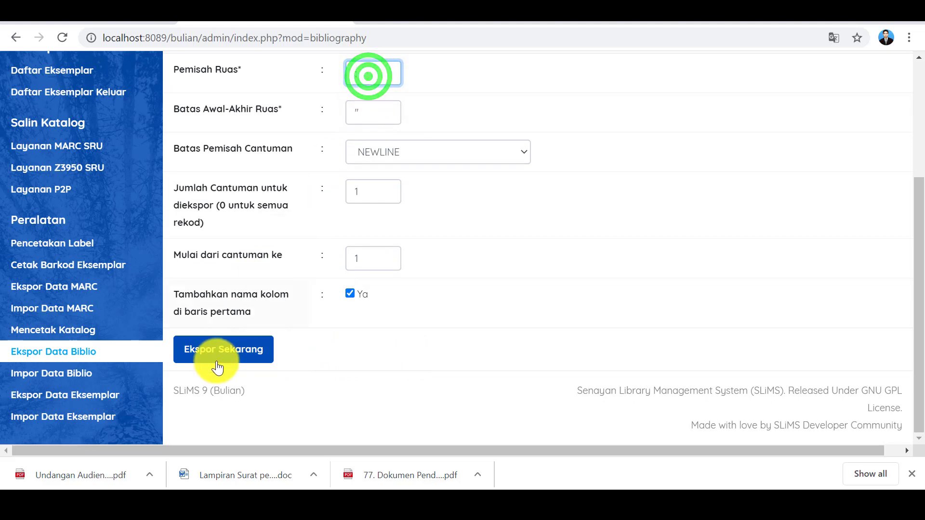
pyautogui.click(211, 359)
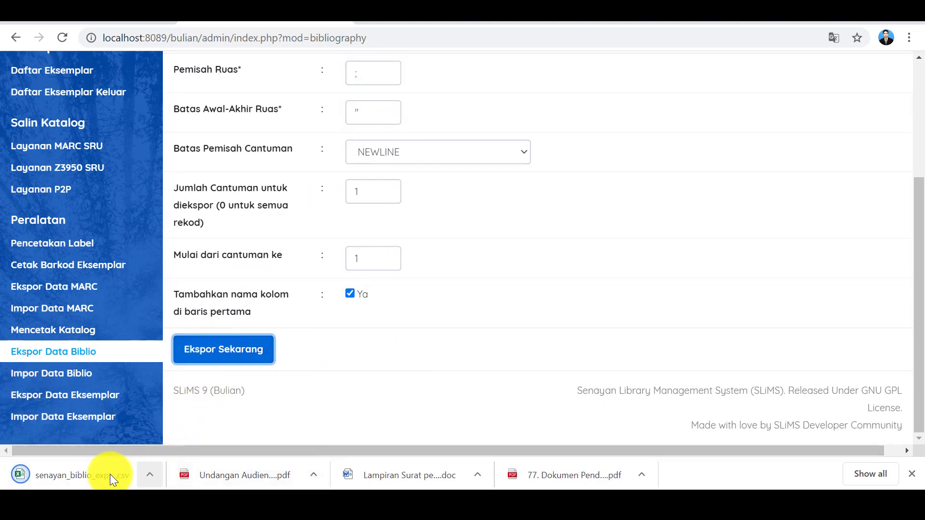
# - Find senayan_biblio_export in the Downloads folder and open it in Excel
pyautogui.click(146, 475)
pyautogui.click(164, 429)
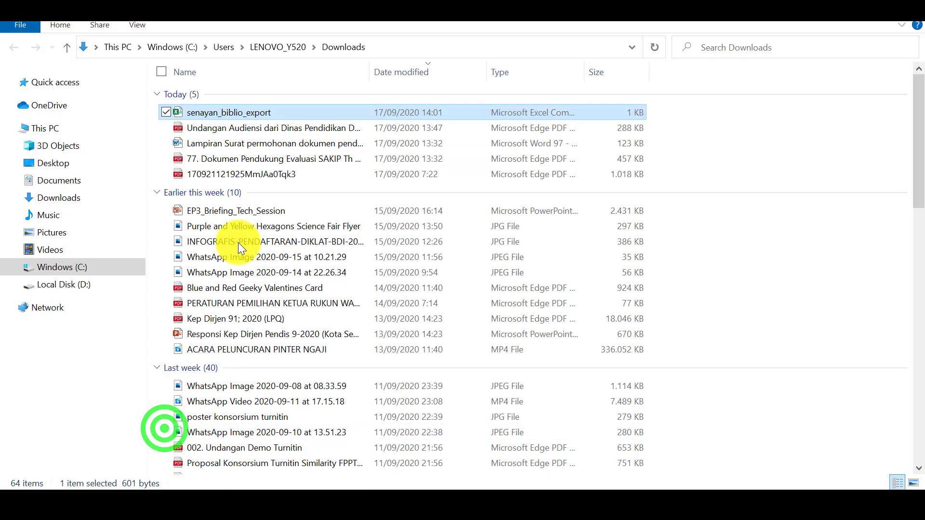
pyautogui.click(238, 115)
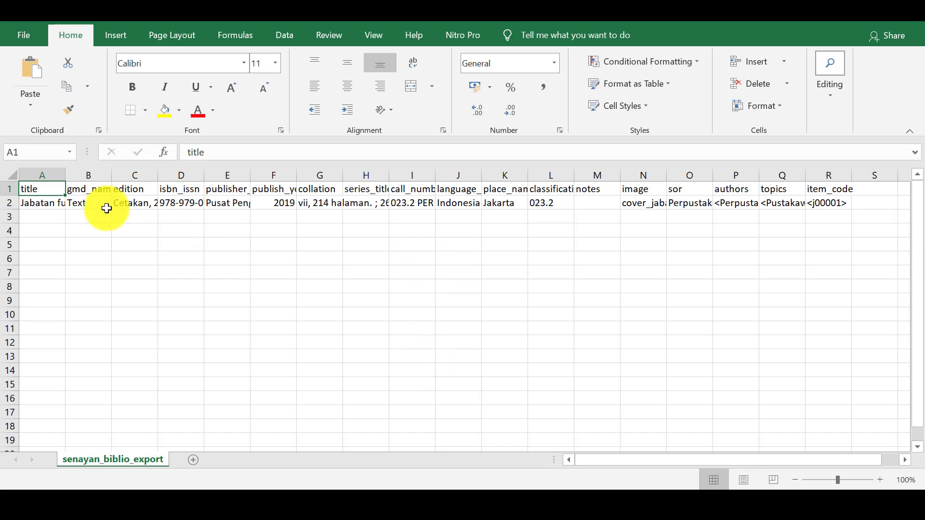
# - Widen the title column and review each header from title through place_name
pyautogui.moveTo(67, 175); pyautogui.dragTo(371, 173)
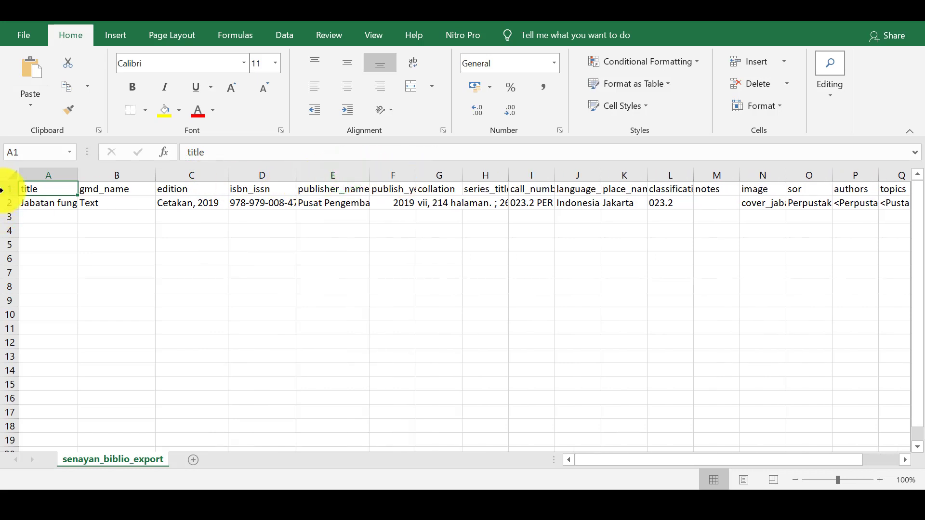
pyautogui.click(42, 175)
pyautogui.click(134, 175)
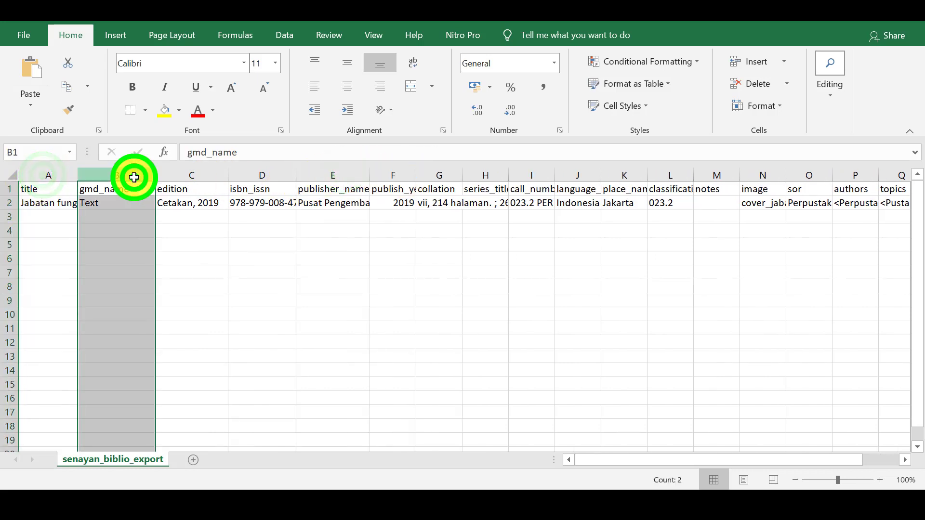
pyautogui.click(180, 175)
pyautogui.click(244, 175)
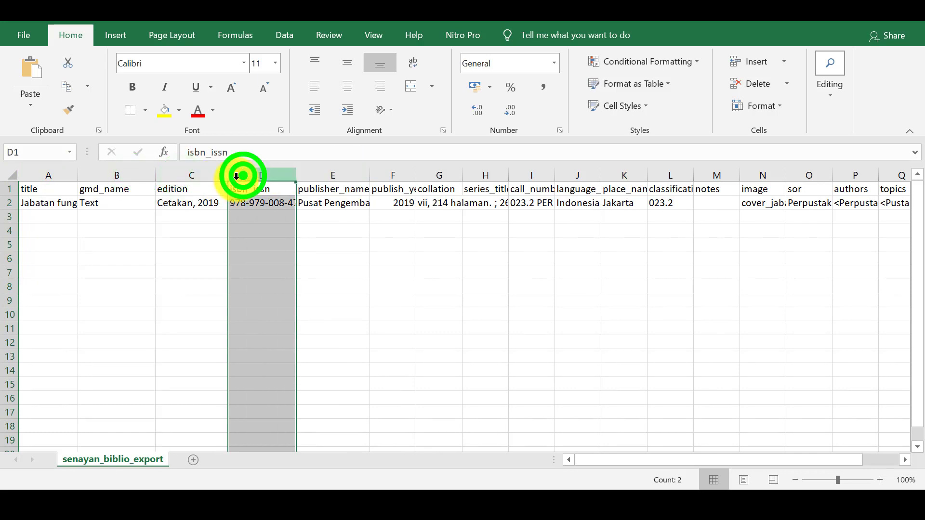
pyautogui.click(330, 177)
pyautogui.click(392, 175)
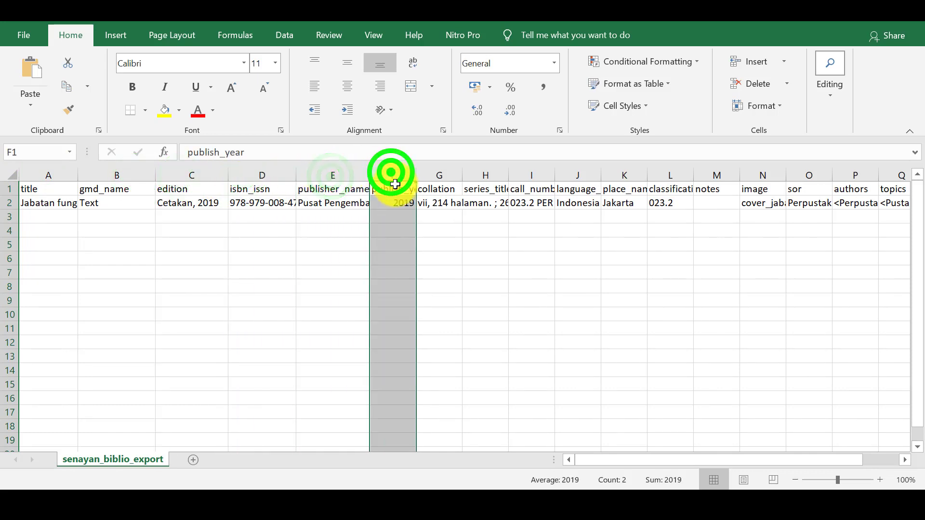
pyautogui.click(442, 174)
pyautogui.click(486, 172)
pyautogui.click(533, 176)
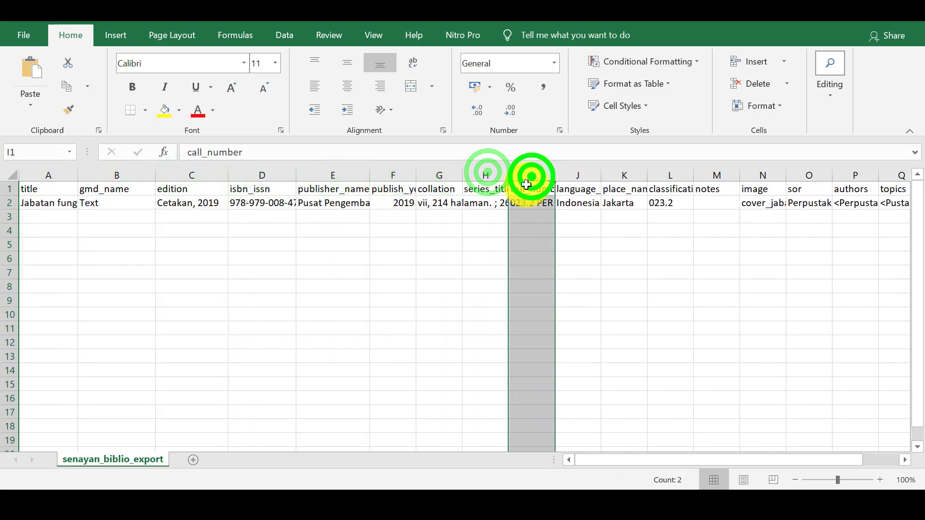
pyautogui.click(577, 176)
pyautogui.click(628, 176)
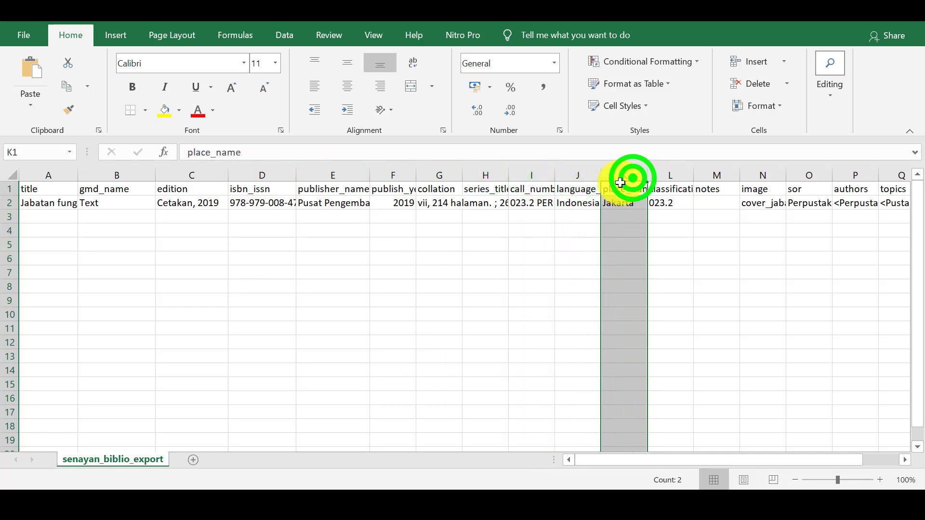
# - Widen column L to show classification and widen the title column further
pyautogui.moveTo(696, 175); pyautogui.dragTo(731, 173)
pyautogui.click(717, 271)
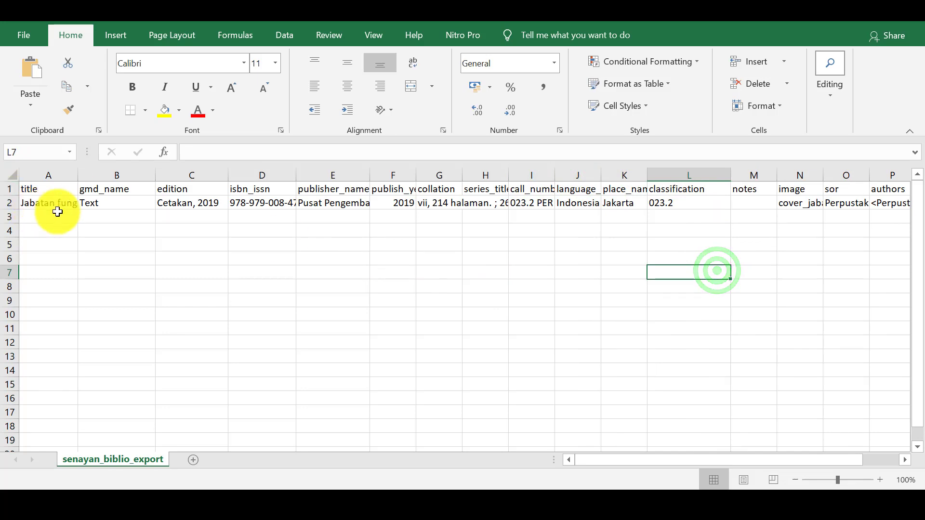
pyautogui.moveTo(78, 175); pyautogui.dragTo(109, 174)
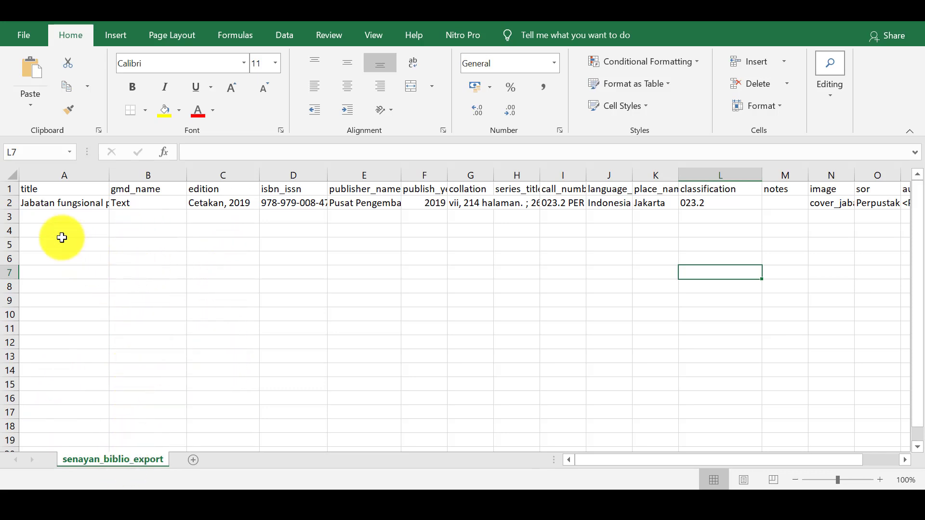
pyautogui.click(45, 216)
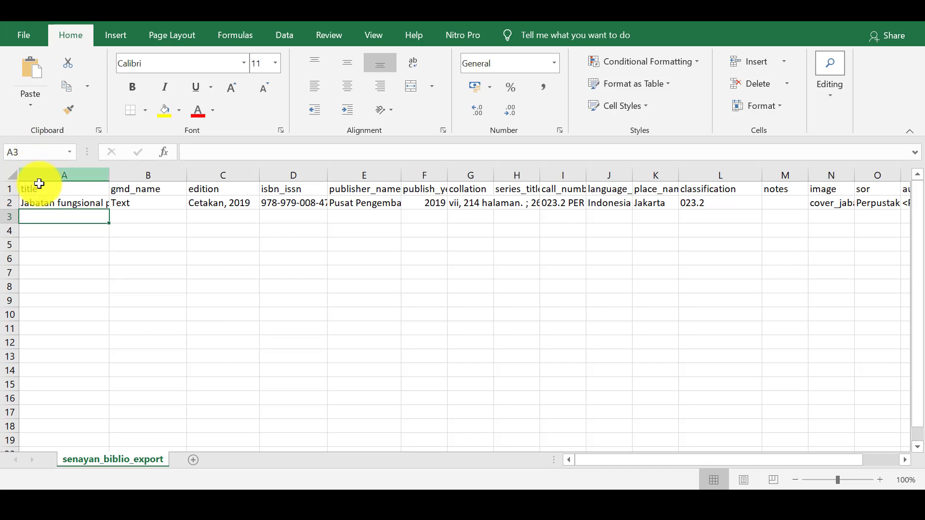
pyautogui.click(44, 202)
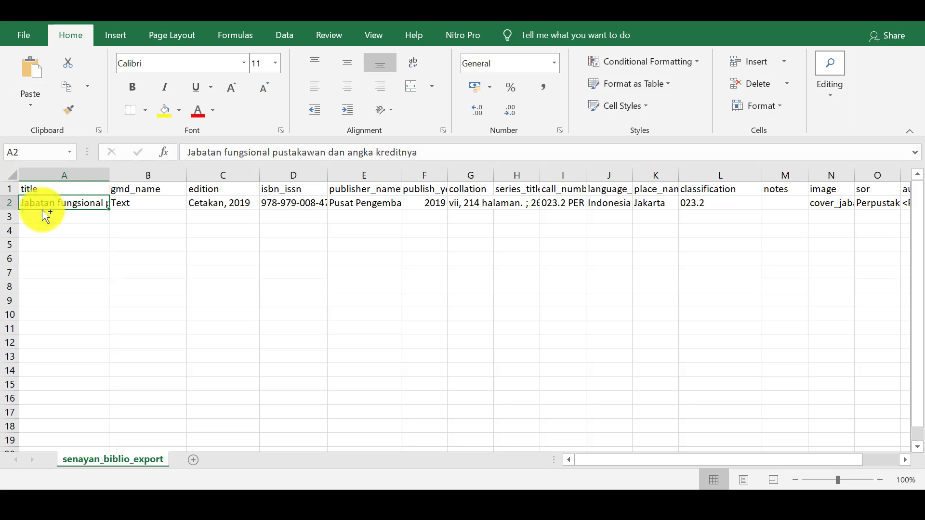
pyautogui.hotkey('ctrl', 'c')
pyautogui.click(50, 217)
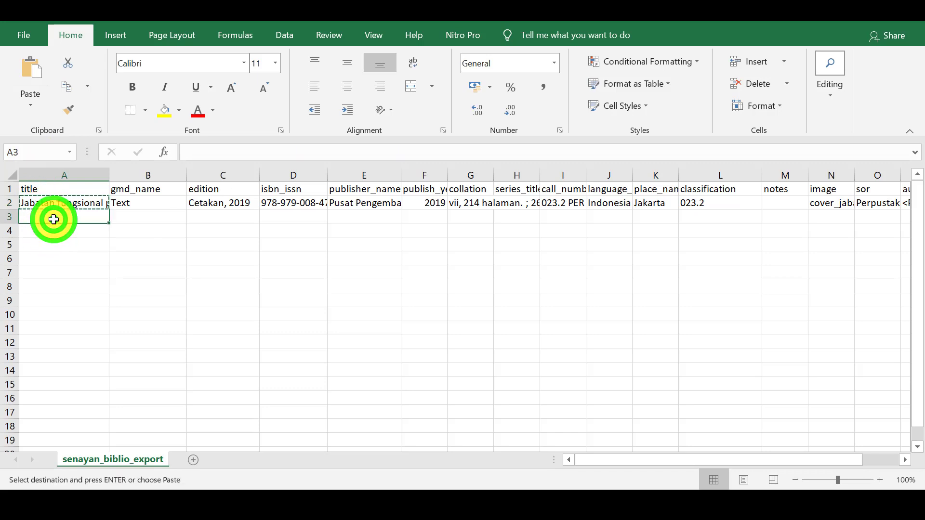
pyautogui.hotkey('ctrl', 'v')
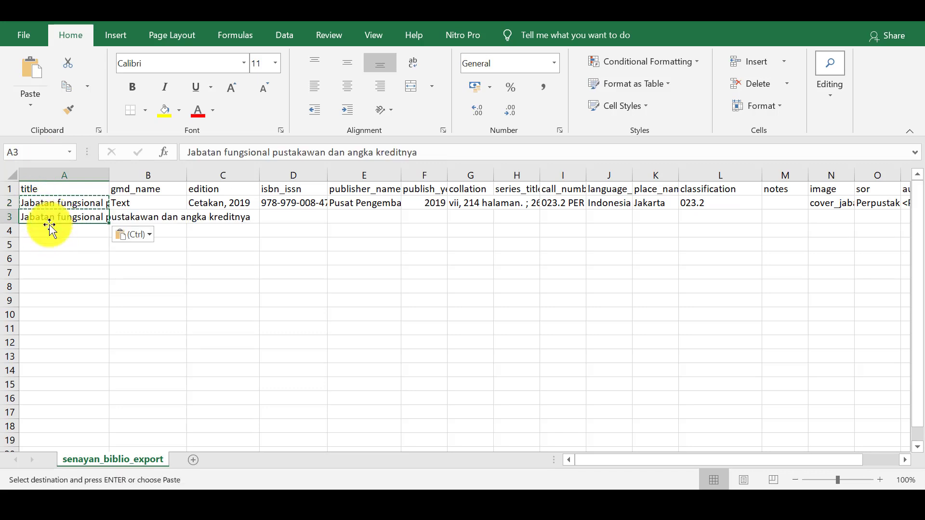
pyautogui.click(450, 153)
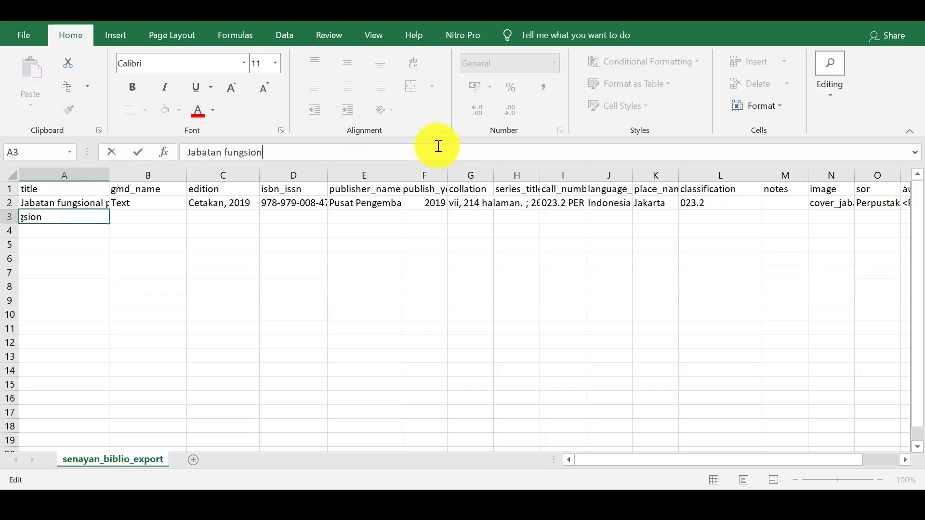
# - Go back to SLiMS's Bibliografi list and open the PostgreSQL record for editing
pyautogui.click(411, 486)
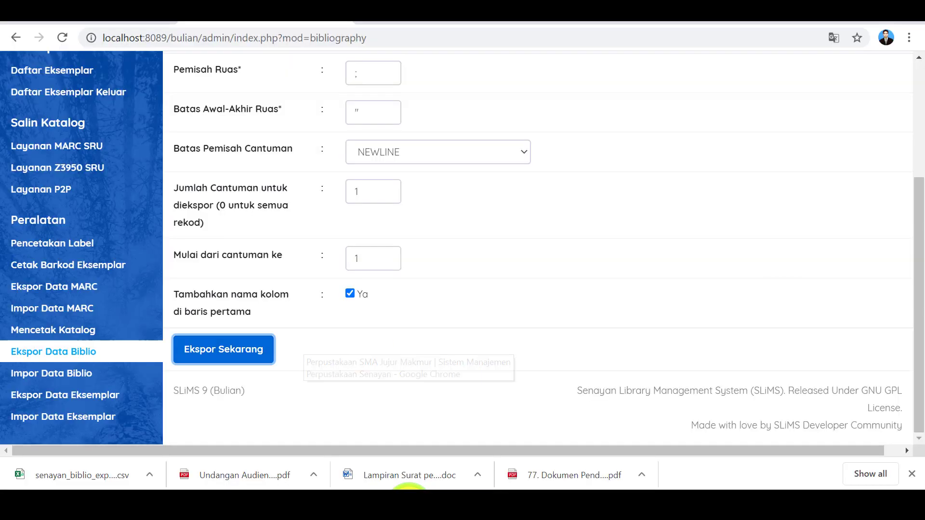
pyautogui.scroll(2, 87, 343)
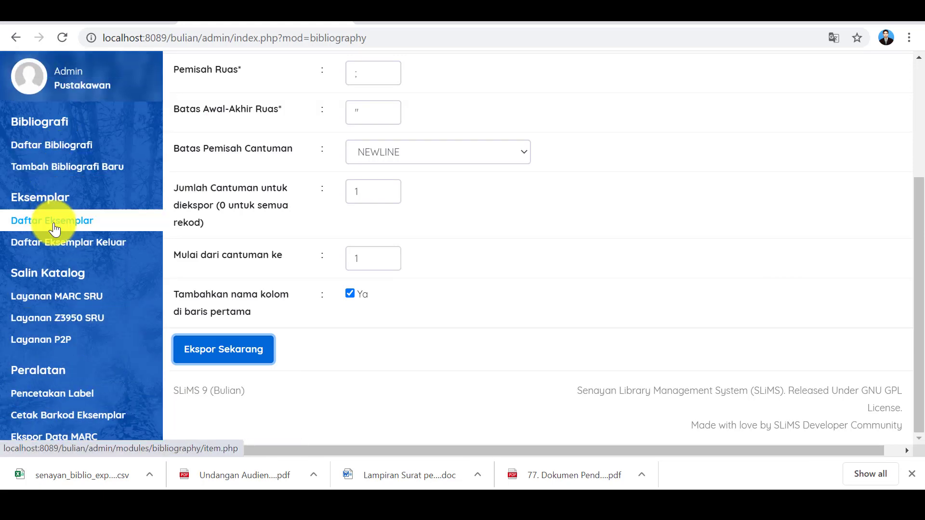
pyautogui.click(57, 145)
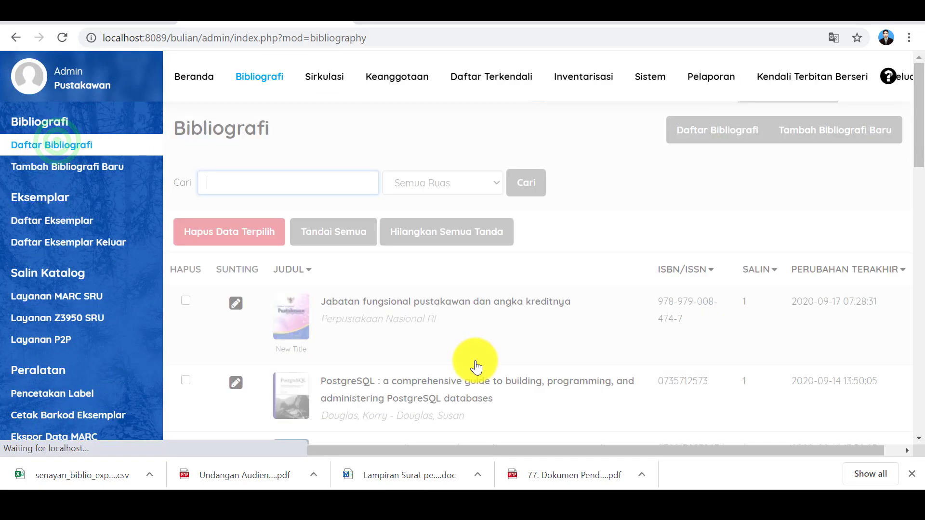
pyautogui.scroll(-3, 475, 366)
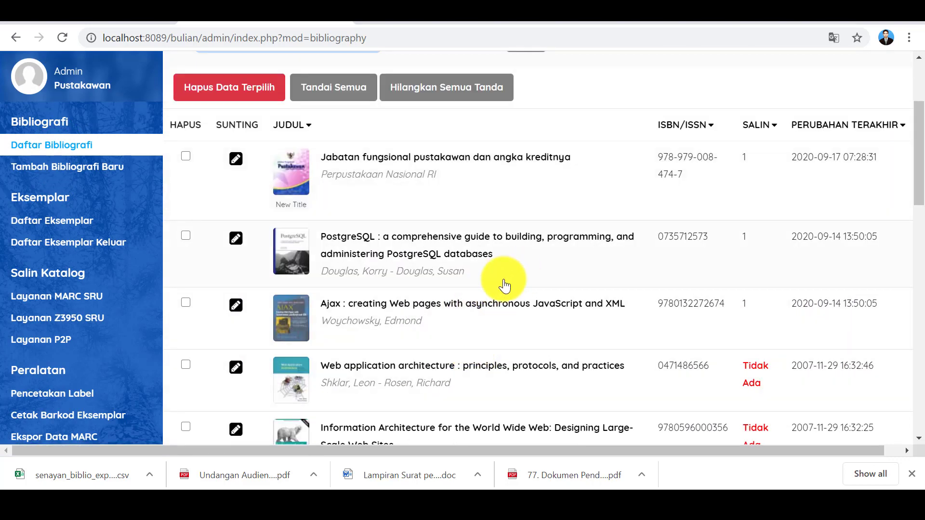
pyautogui.click(447, 241)
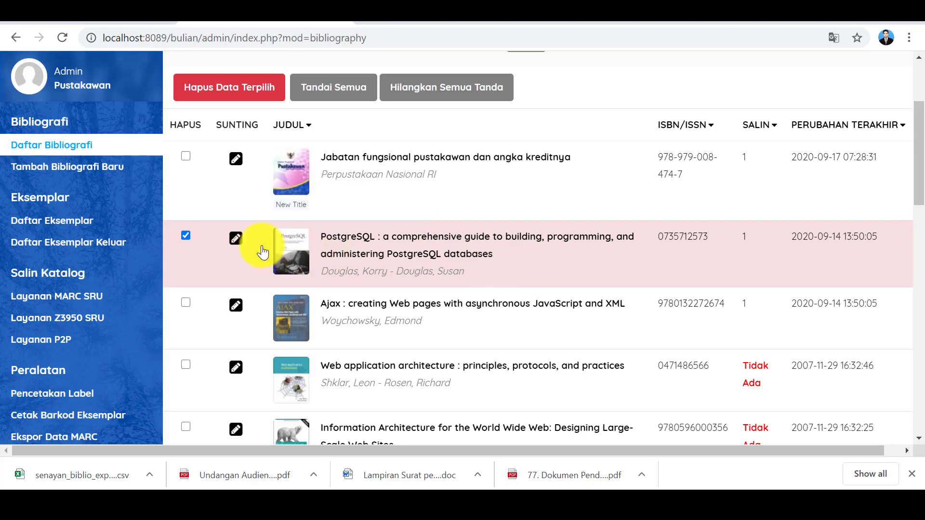
pyautogui.click(234, 235)
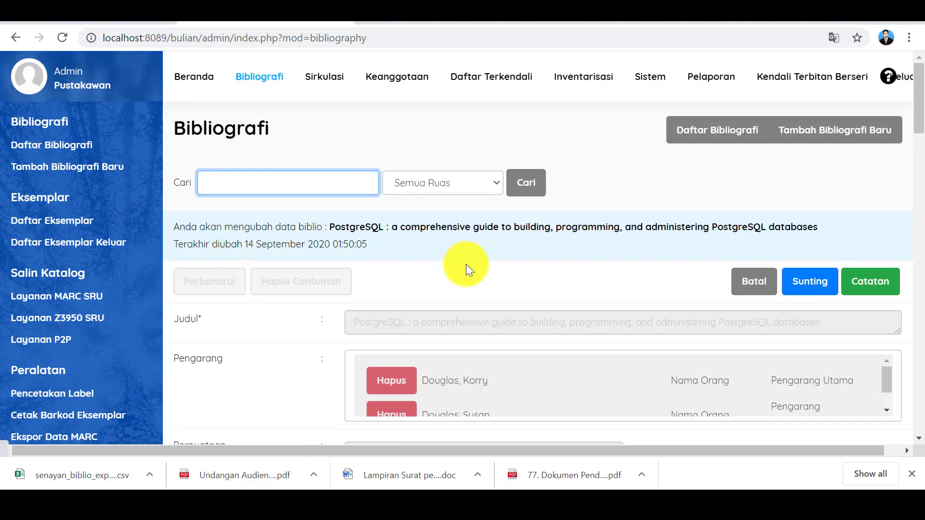
# - Copy the PostgreSQL record's full Judul title and paste it into Excel cell A3
pyautogui.scroll(-5, 469, 270)
pyautogui.scroll(5, 531, 274)
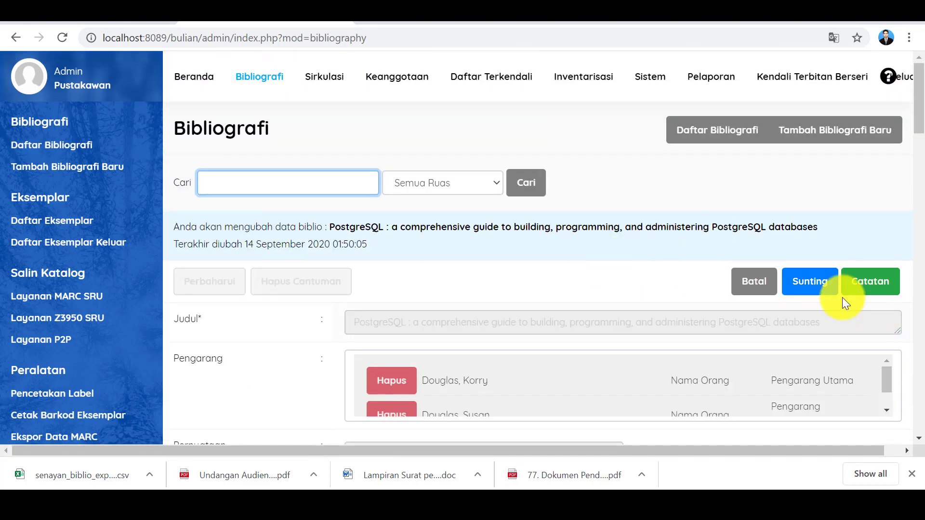
pyautogui.click(811, 282)
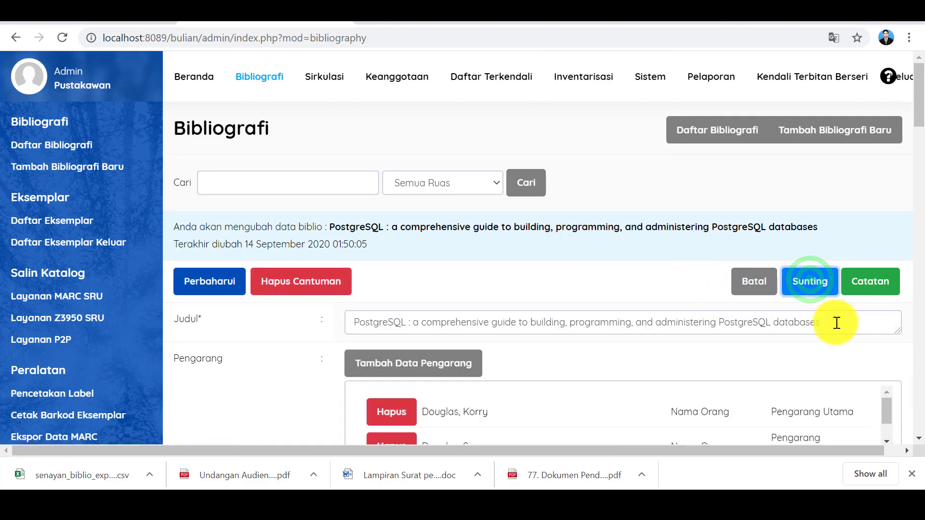
pyautogui.moveTo(835, 322); pyautogui.dragTo(308, 322)
pyautogui.hotkey('ctrl', 'c')
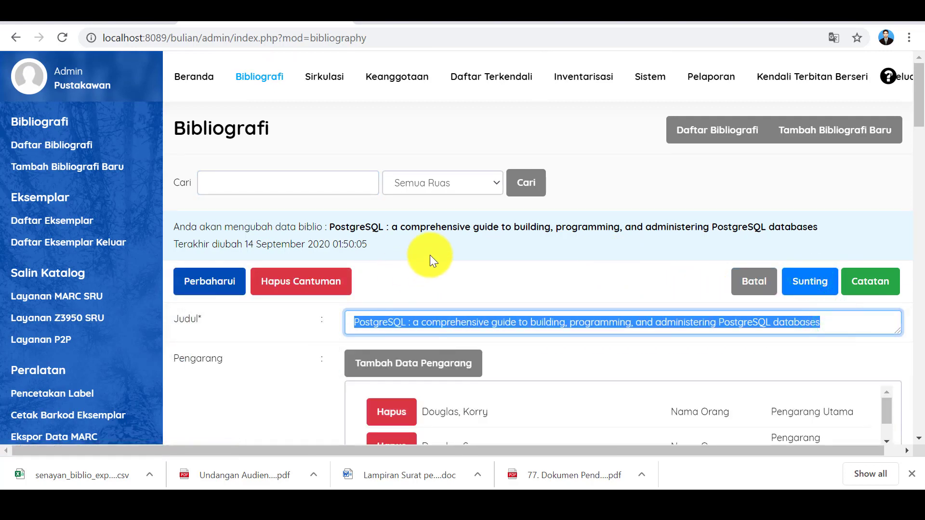
pyautogui.click(533, 483)
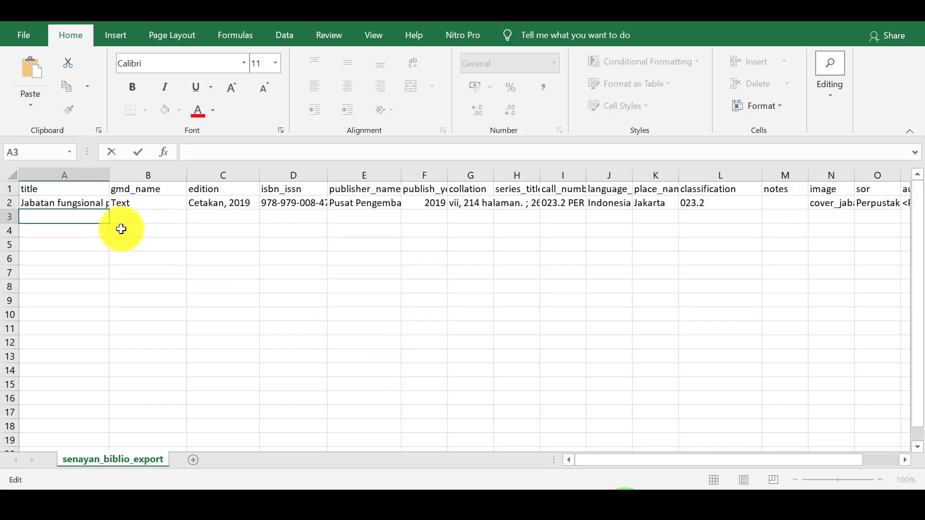
pyautogui.hotkey('ctrl', 'v')
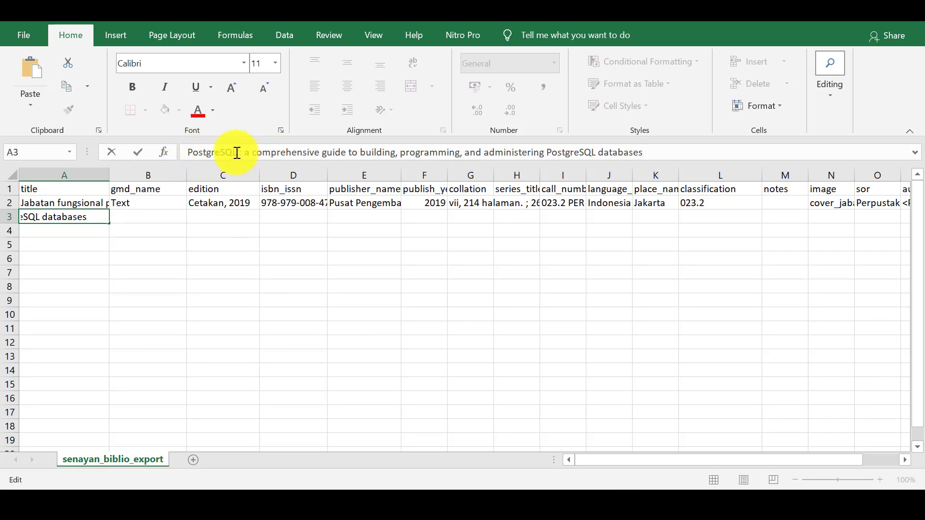
# - Replace both 'PostgreSQL' occurrences in A3's title with 'MYSQL'
pyautogui.moveTo(237, 153); pyautogui.dragTo(185, 152)
pyautogui.write('M<ys')
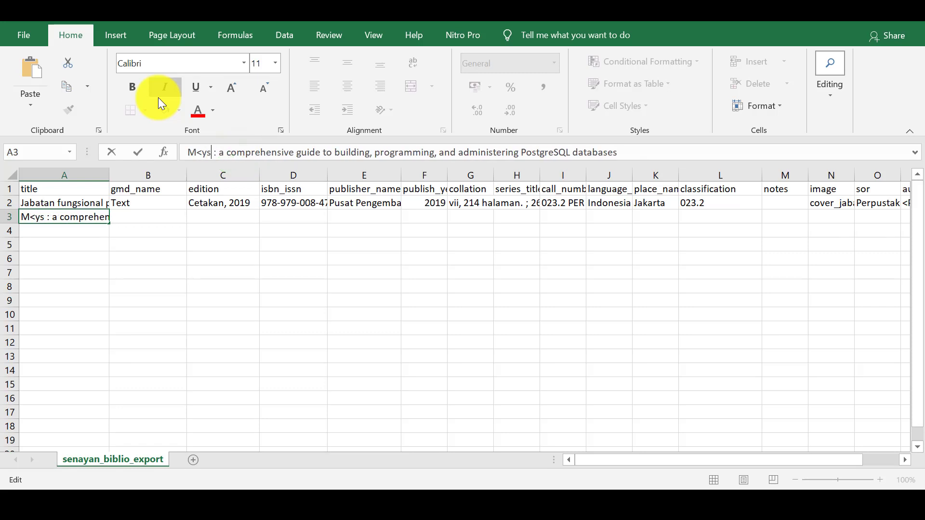
pyautogui.press('BackSpace')
pyautogui.press('BackSpace')
pyautogui.press('BackSpace')
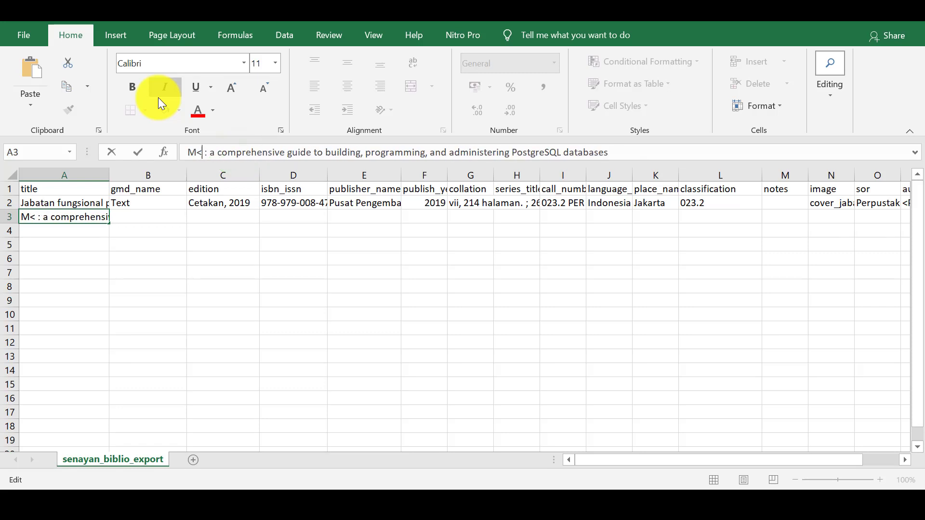
pyautogui.write('YS')
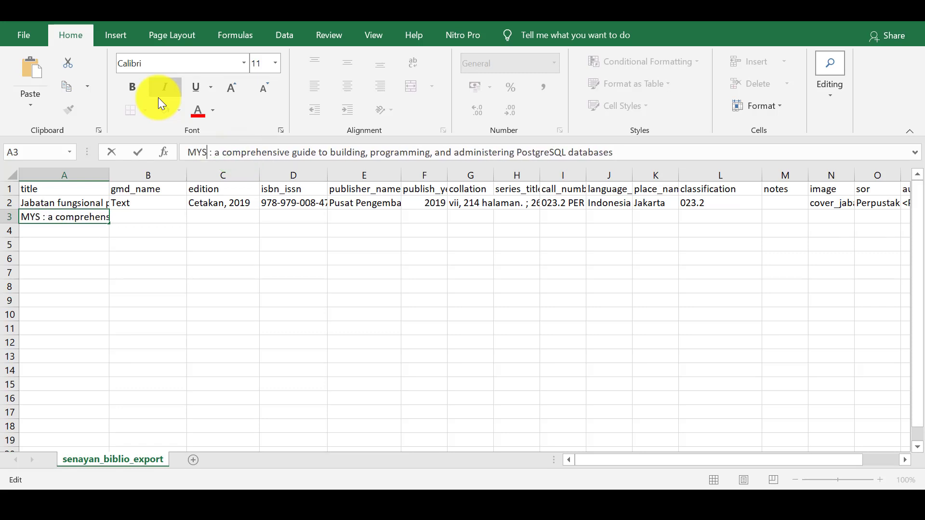
pyautogui.write('QL')
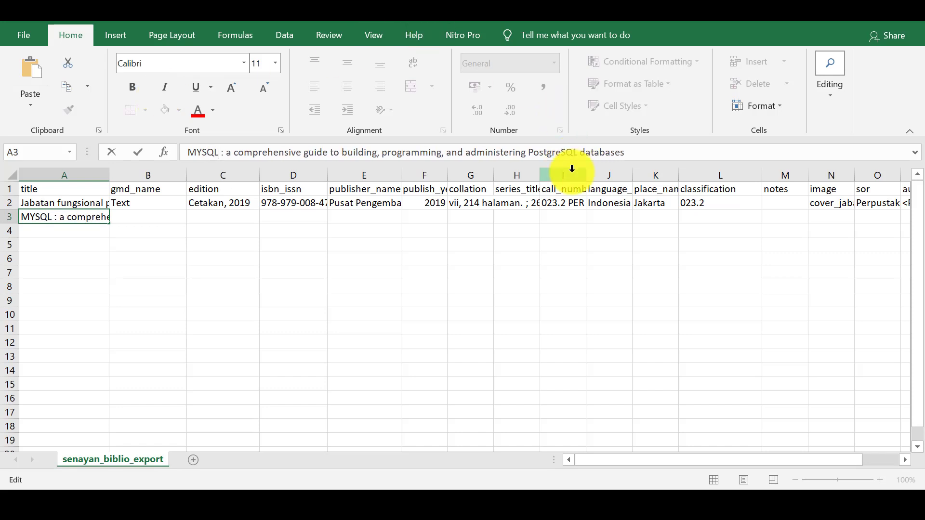
pyautogui.moveTo(575, 150); pyautogui.dragTo(528, 150)
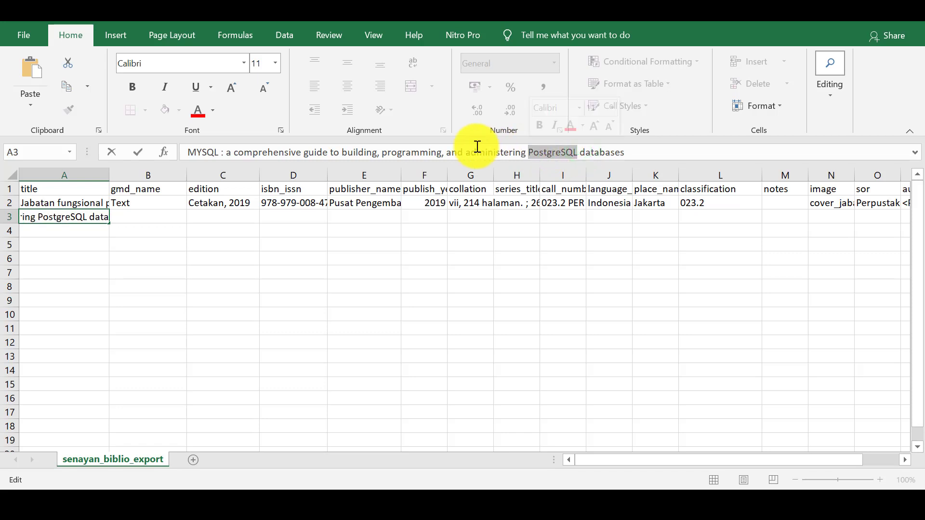
pyautogui.write('MY')
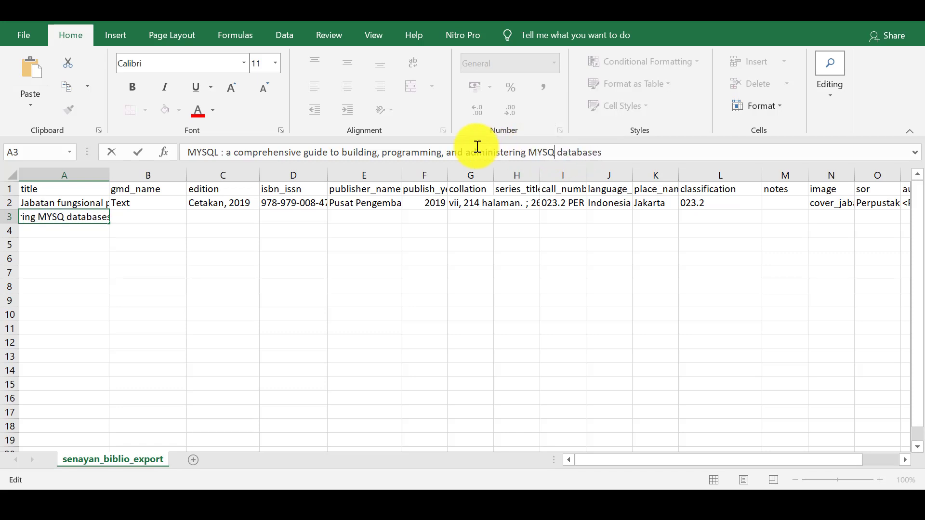
pyautogui.click(218, 341)
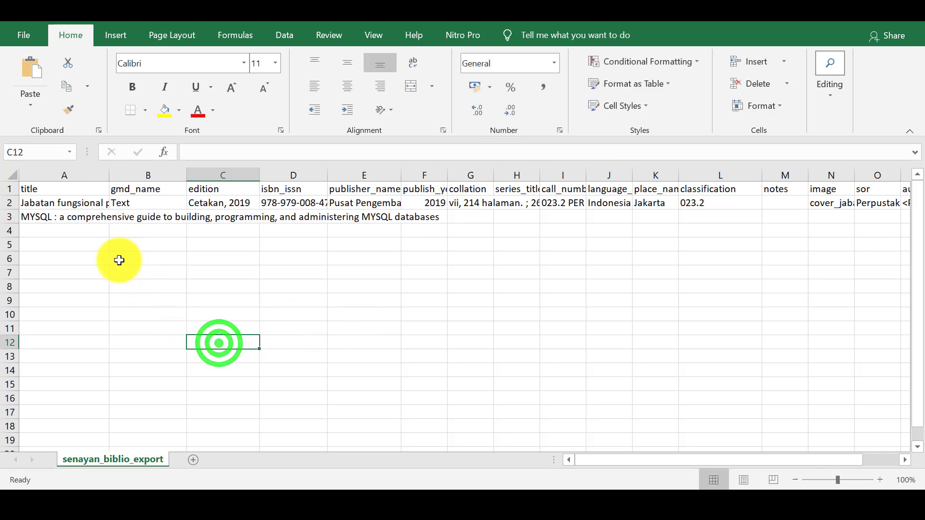
# - Enter Text as the gmd_name in B3 and Edisi 1 as the edition in C3
pyautogui.click(155, 219)
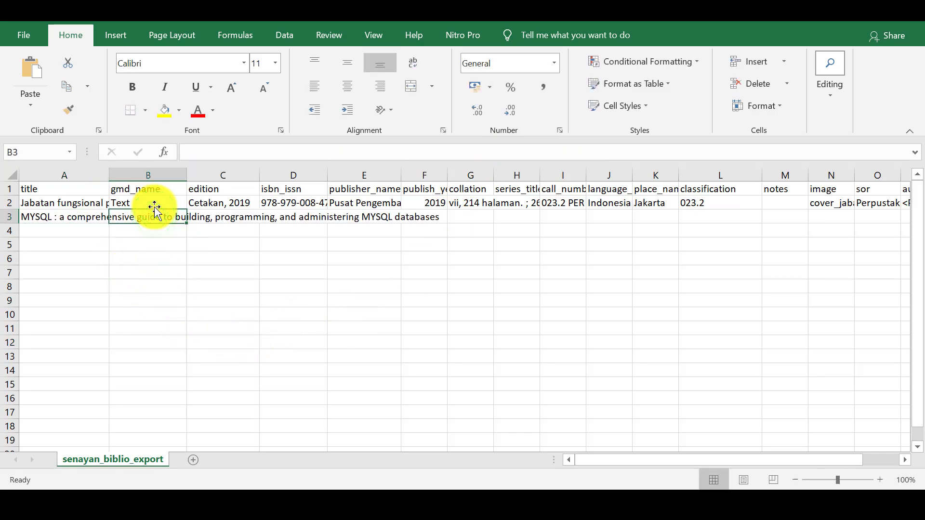
pyautogui.write('Text')
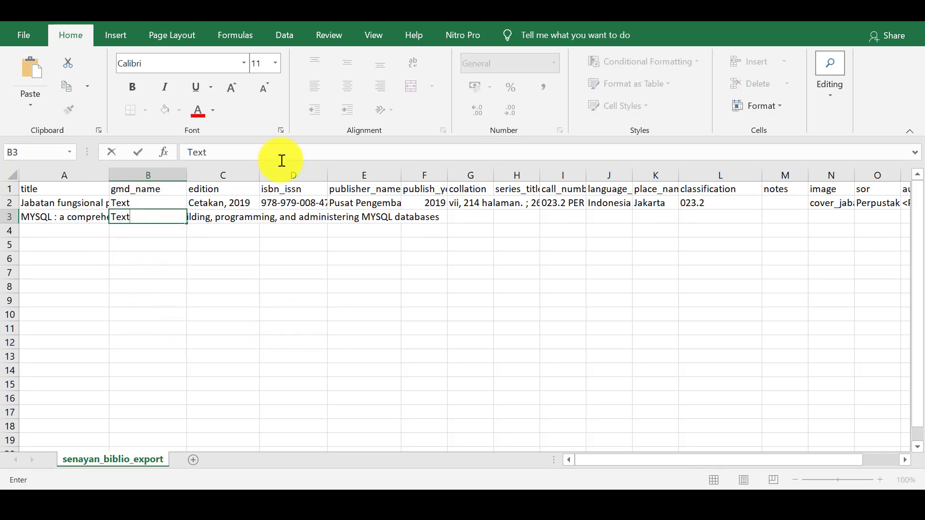
pyautogui.click(237, 215)
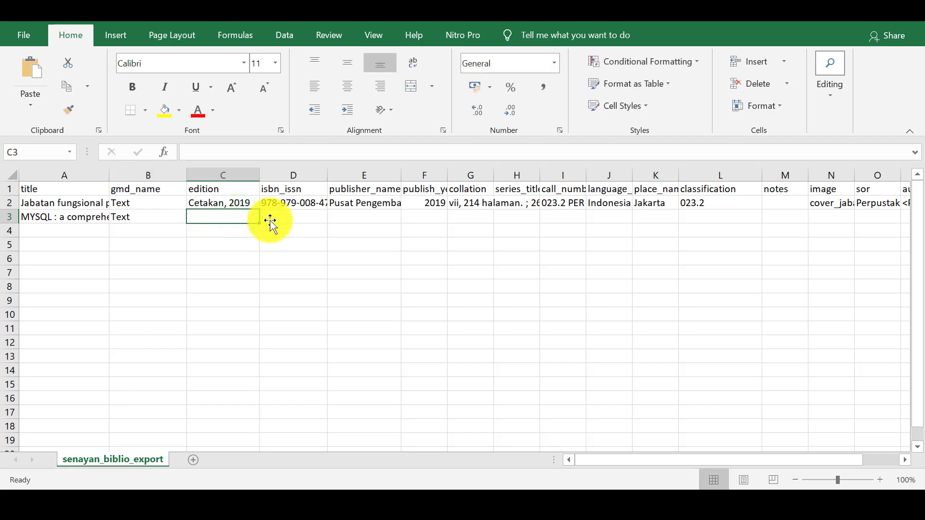
pyautogui.write('Edisi 1')
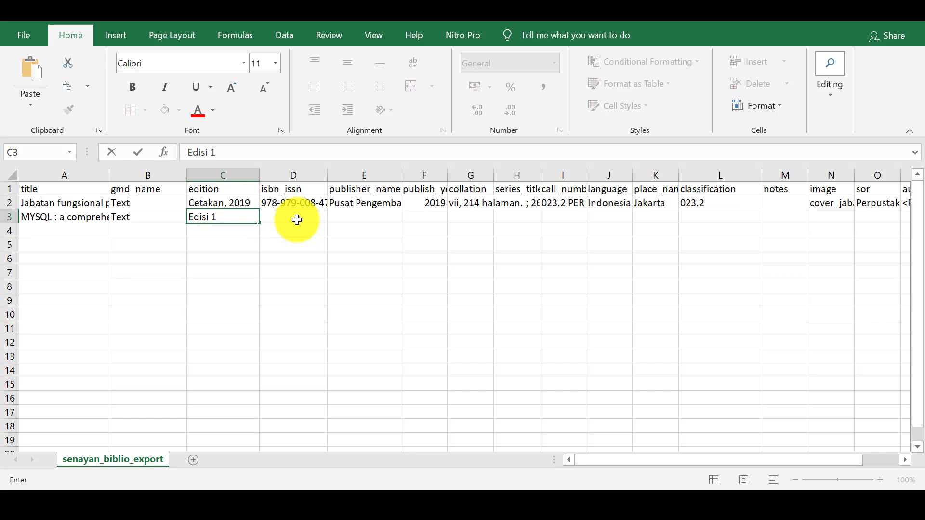
pyautogui.click(296, 219)
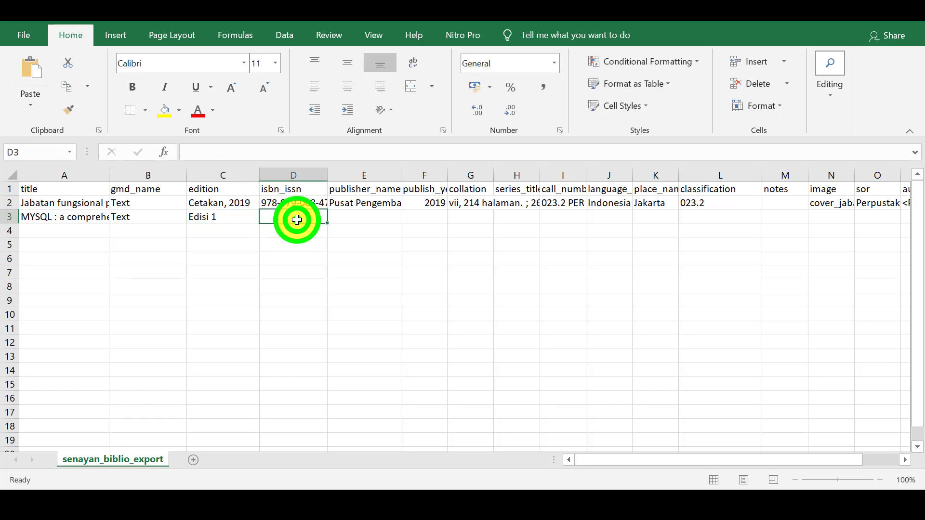
pyautogui.click(294, 201)
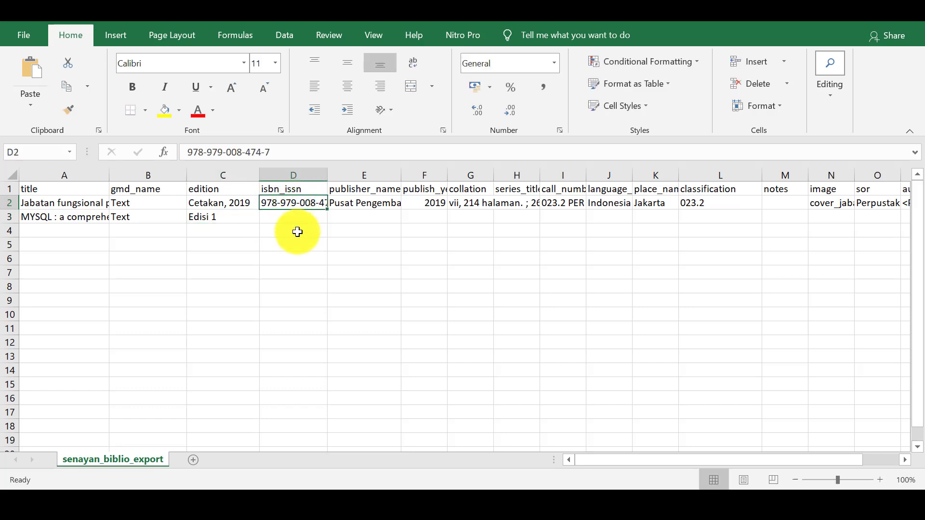
pyautogui.hotkey('ctrl', 'c')
pyautogui.click(294, 218)
pyautogui.hotkey('ctrl', 'v')
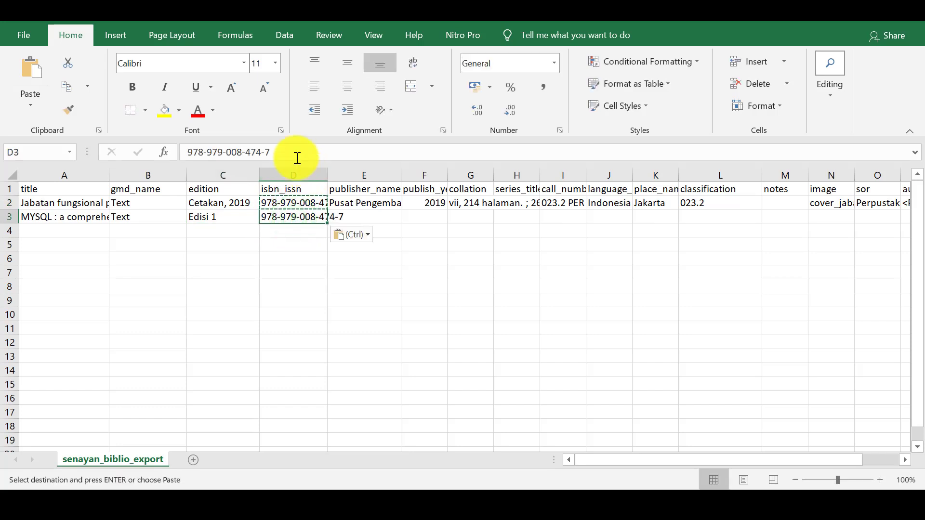
pyautogui.click(296, 155)
pyautogui.press('BackSpace')
pyautogui.write('8')
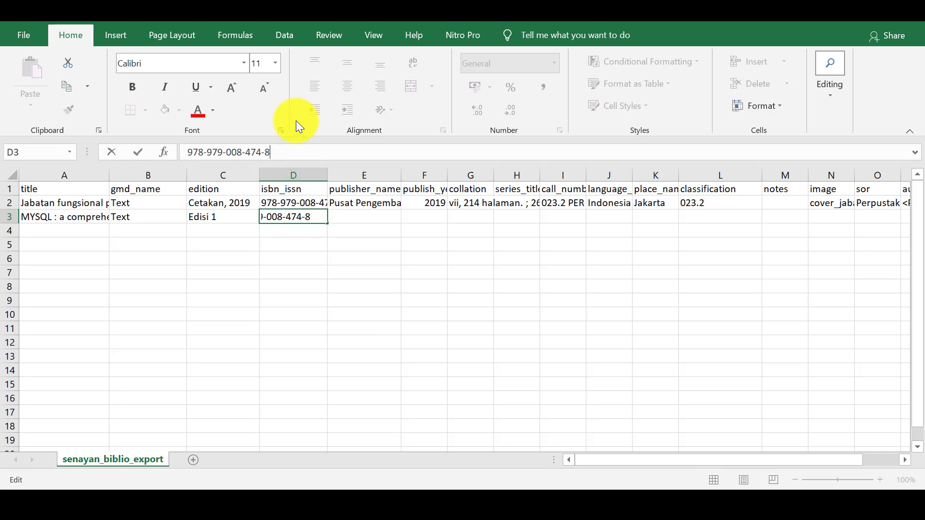
pyautogui.click(352, 215)
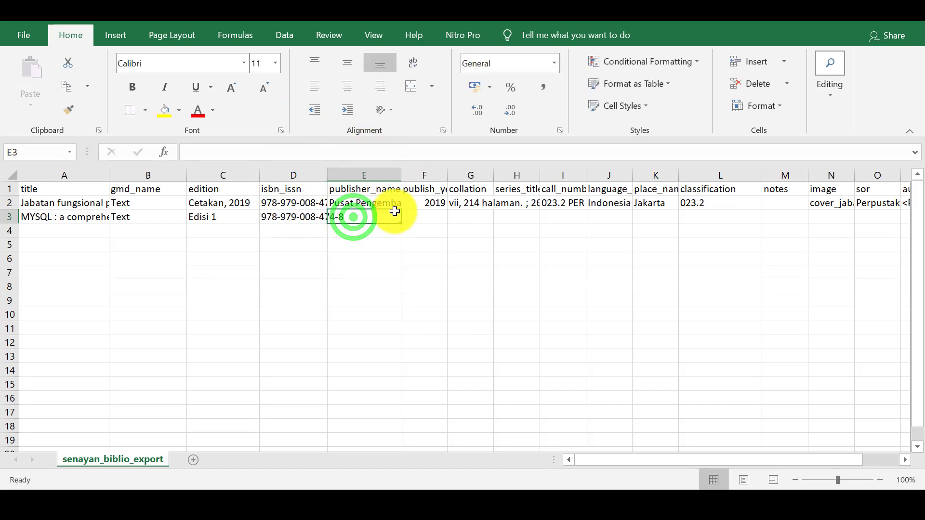
# - Enter publisher Gramedia in E3 and year 2020 in F3, then copy G2's collation
pyautogui.write('Gramedia')
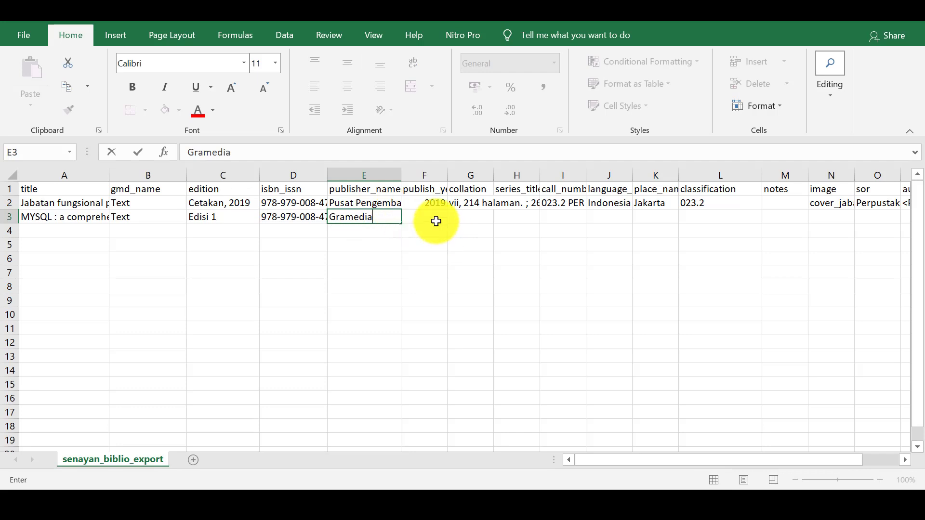
pyautogui.click(432, 219)
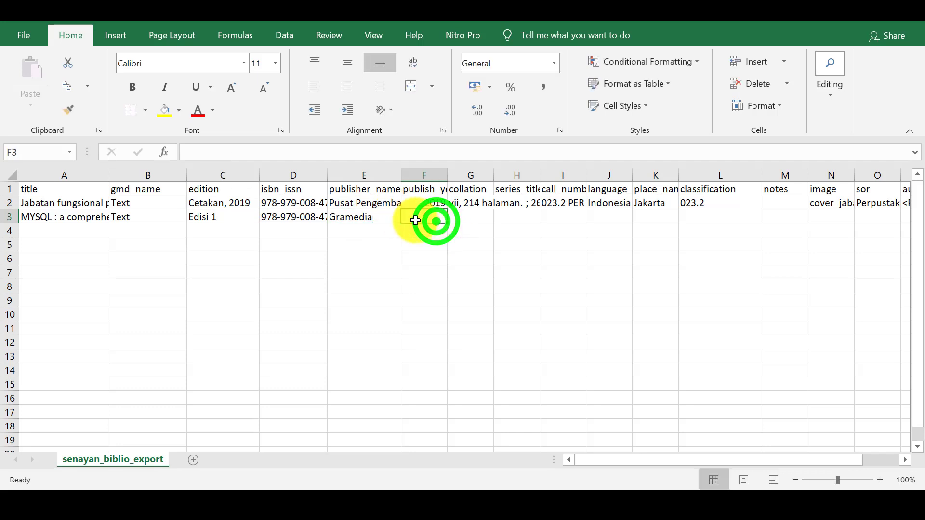
pyautogui.write('2020')
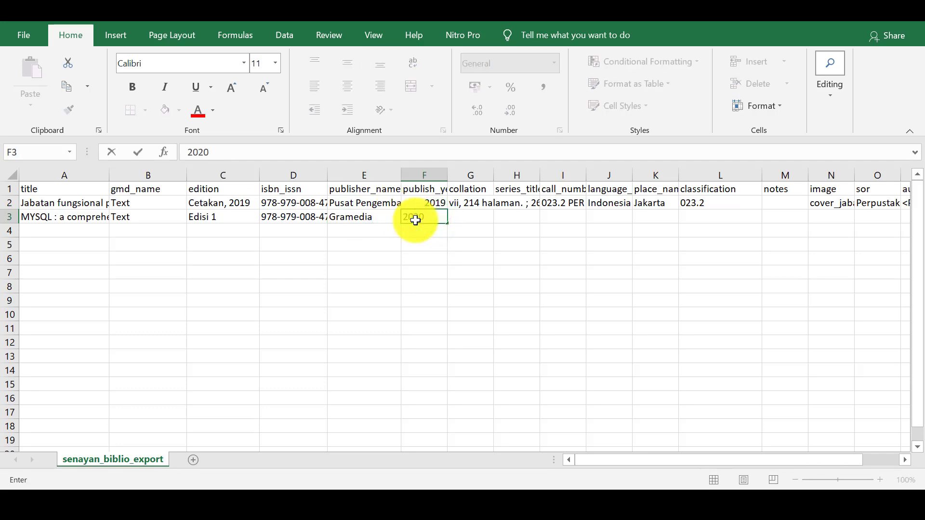
pyautogui.click(477, 203)
pyautogui.hotkey('ctrl', 'c')
# - Paste the collation, series title and call number from row 2 into row 3
pyautogui.click(473, 215)
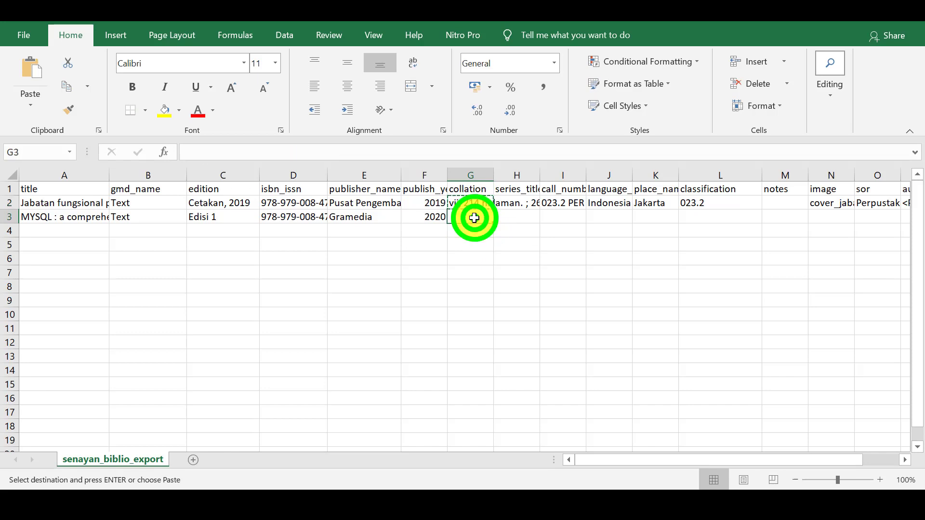
pyautogui.hotkey('ctrl', 'v')
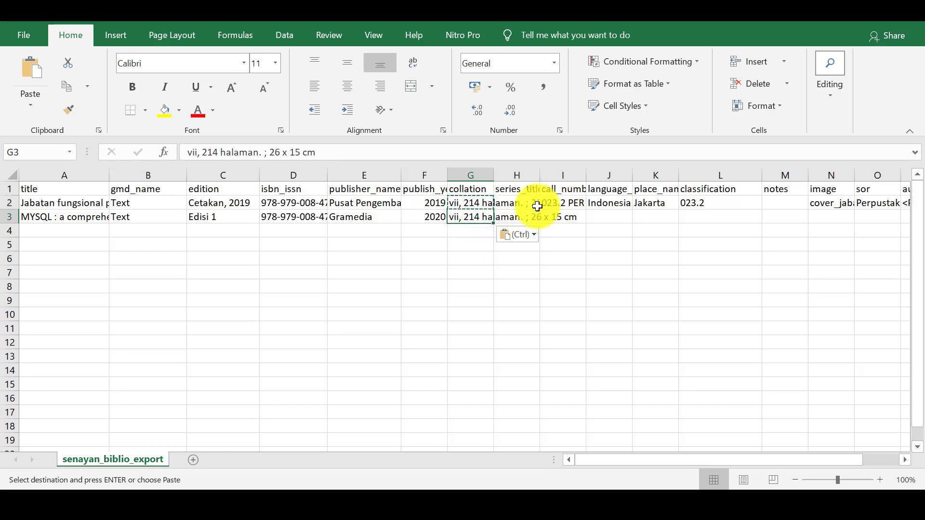
pyautogui.click(517, 202)
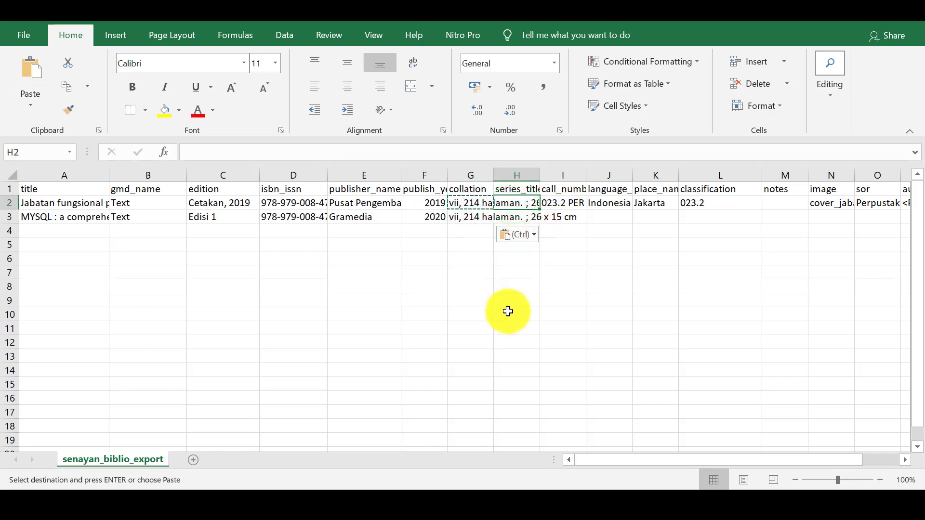
pyautogui.click(523, 218)
pyautogui.hotkey('ctrl', 'v')
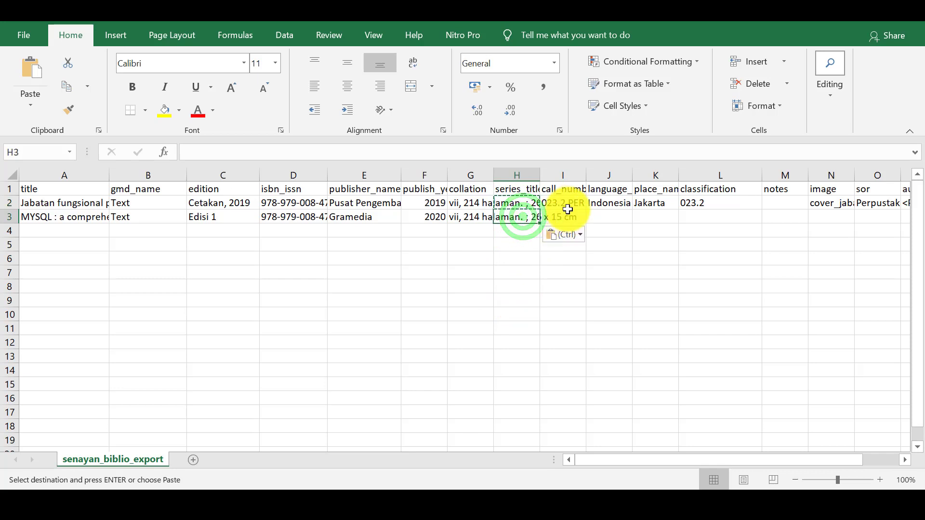
pyautogui.click(584, 202)
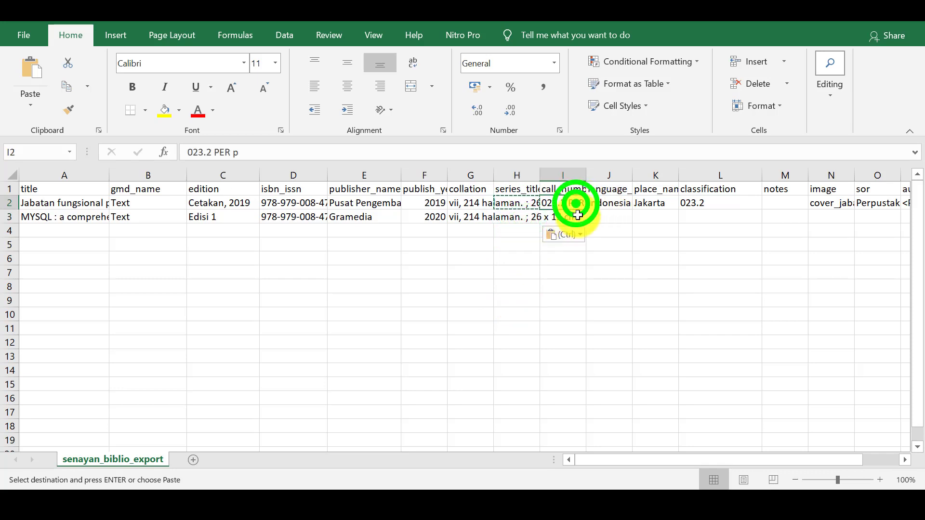
pyautogui.hotkey('ctrl', 'c')
pyautogui.click(561, 218)
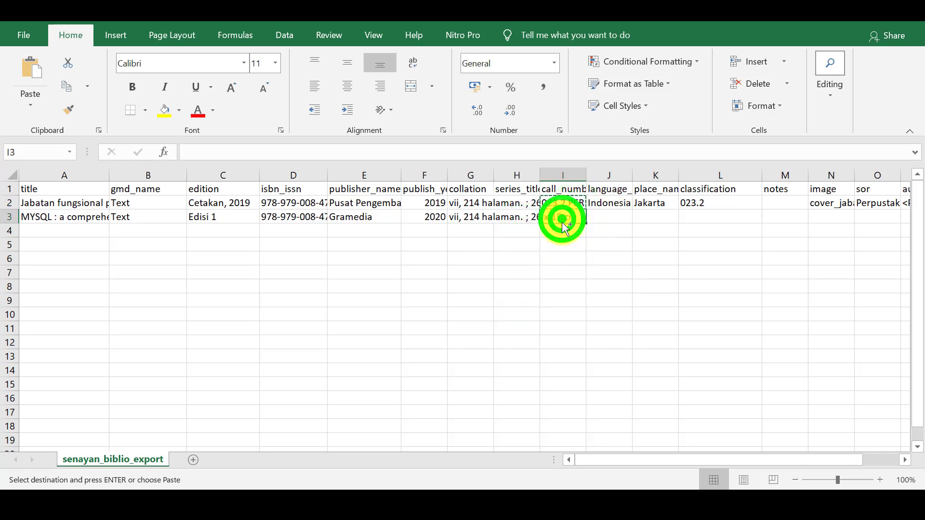
pyautogui.hotkey('ctrl', 'v')
# - Copy Indonesia and Jakarta into row 3's language and place cells, widening columns J and K
pyautogui.click(616, 202)
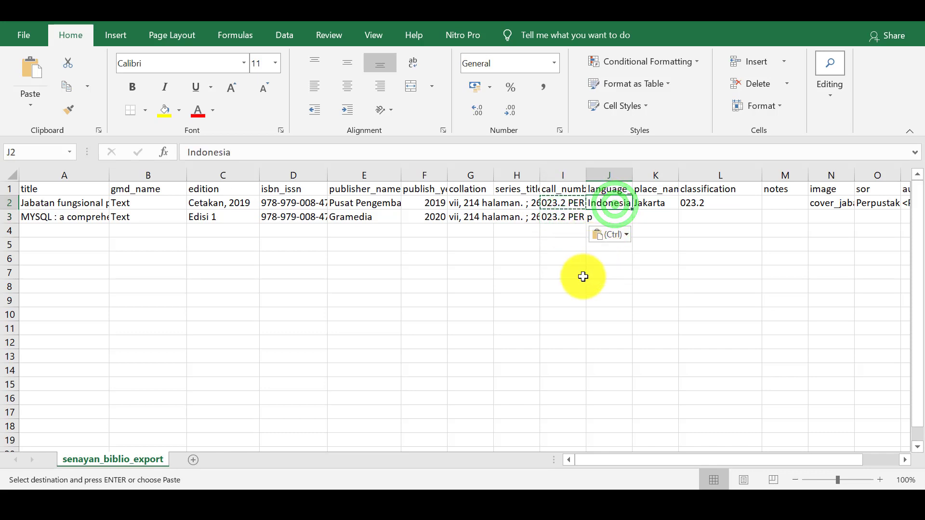
pyautogui.hotkey('ctrl', 'c')
pyautogui.click(608, 217)
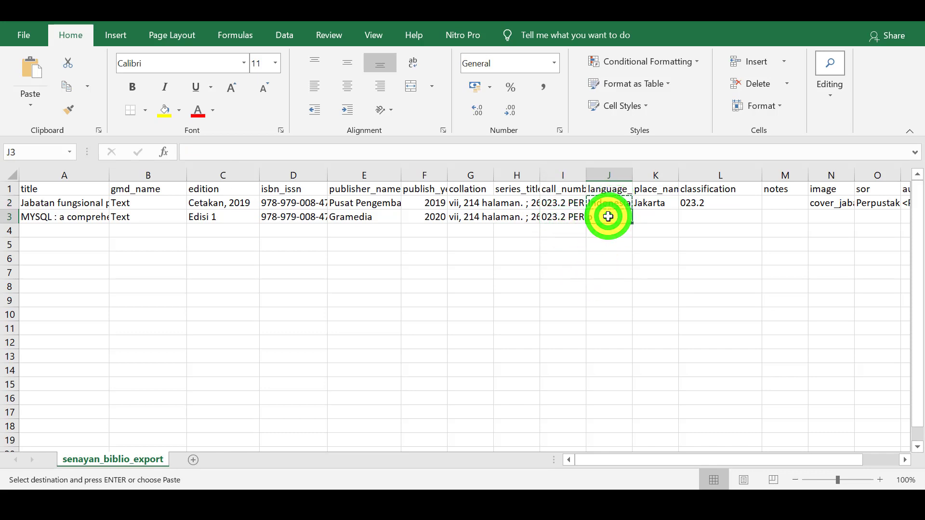
pyautogui.hotkey('ctrl', 'v')
pyautogui.click(655, 201)
pyautogui.hotkey('ctrl', 'v')
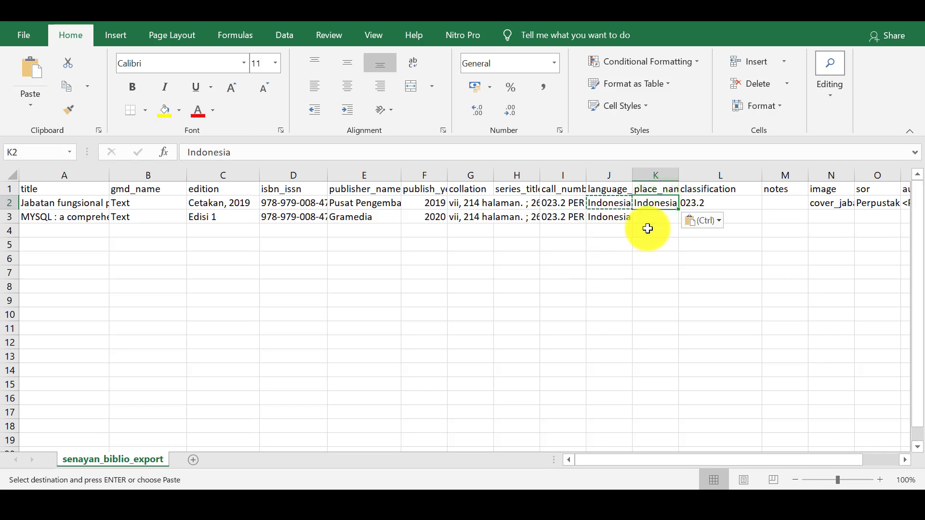
pyautogui.hotkey('ctrl', 'z')
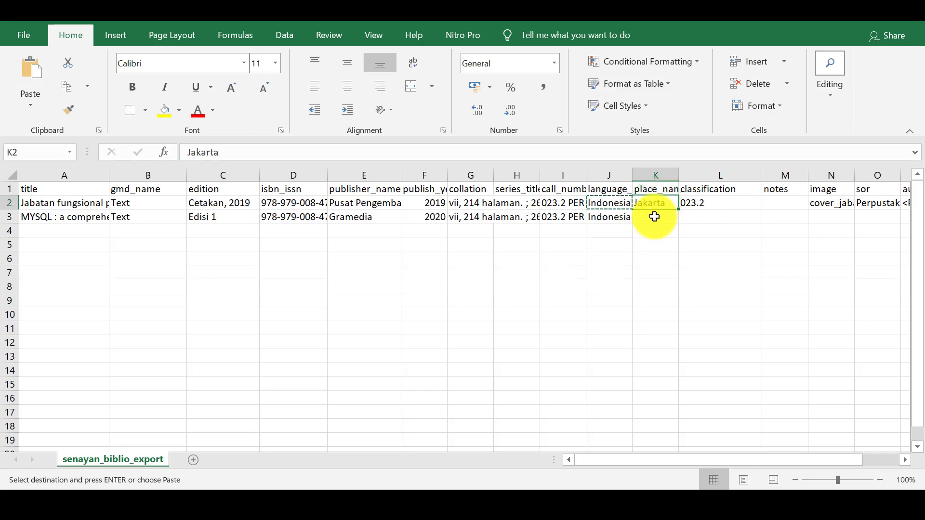
pyautogui.click(661, 217)
pyautogui.hotkey('ctrl', 'v')
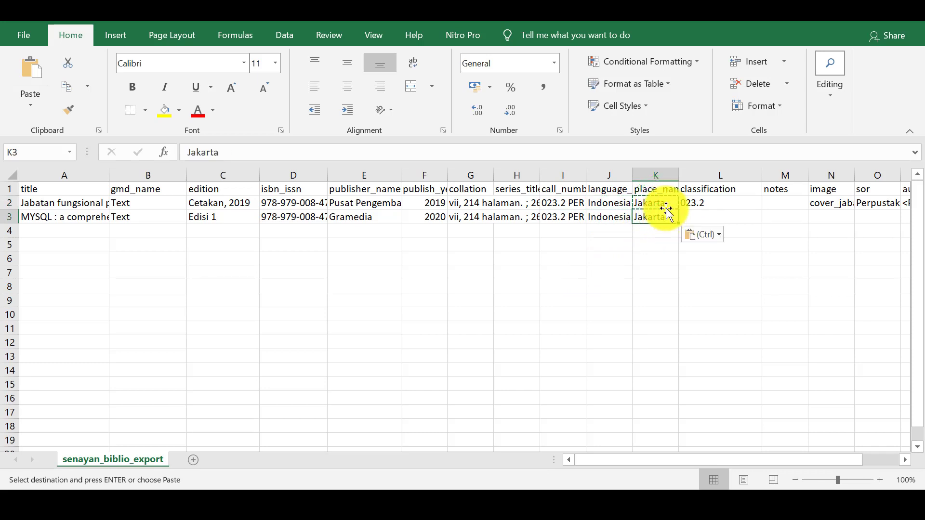
pyautogui.moveTo(680, 175); pyautogui.dragTo(743, 174)
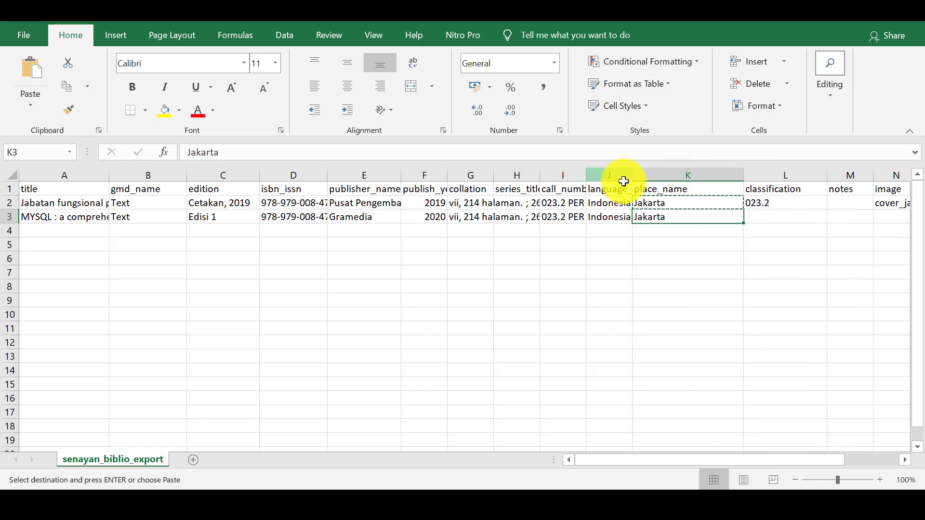
pyautogui.moveTo(632, 176); pyautogui.dragTo(681, 174)
# - Copy classification 023.2 and the cover image filename into row 3
pyautogui.click(840, 206)
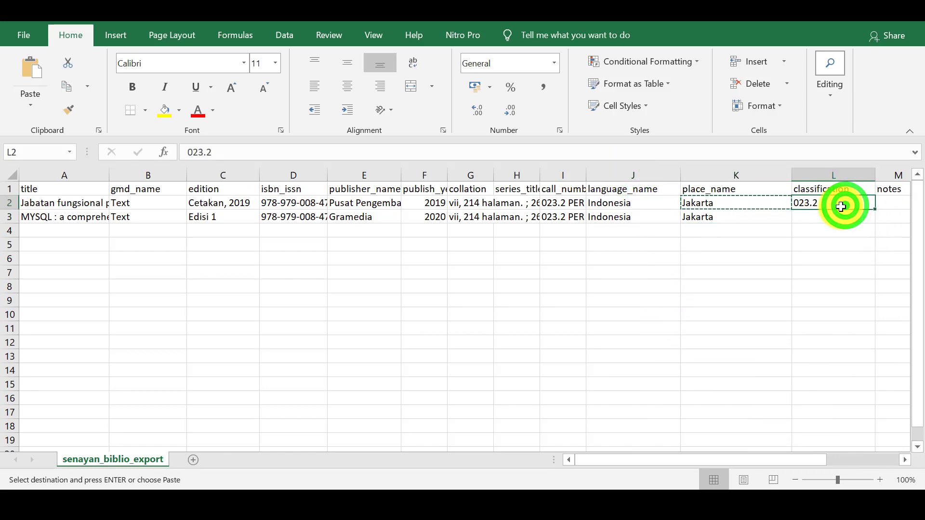
pyautogui.hotkey('ctrl', 'c')
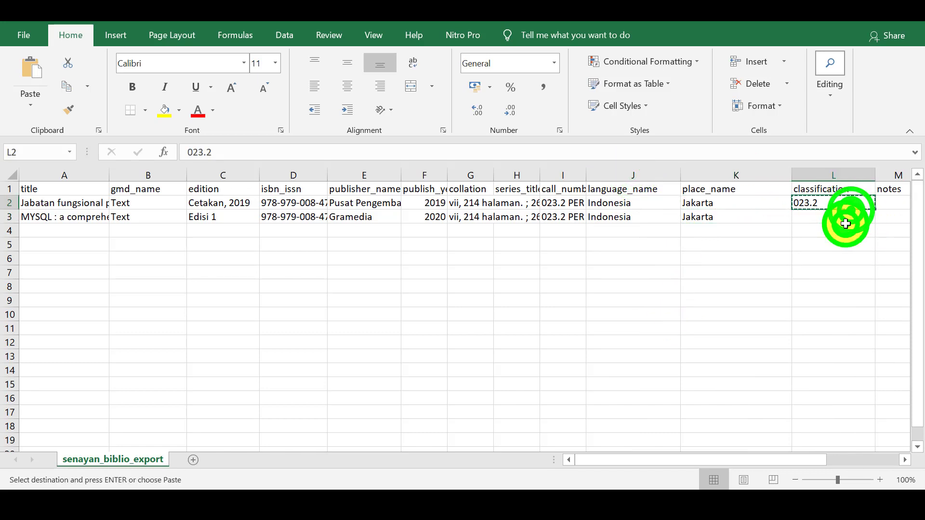
pyautogui.click(842, 228)
pyautogui.click(839, 217)
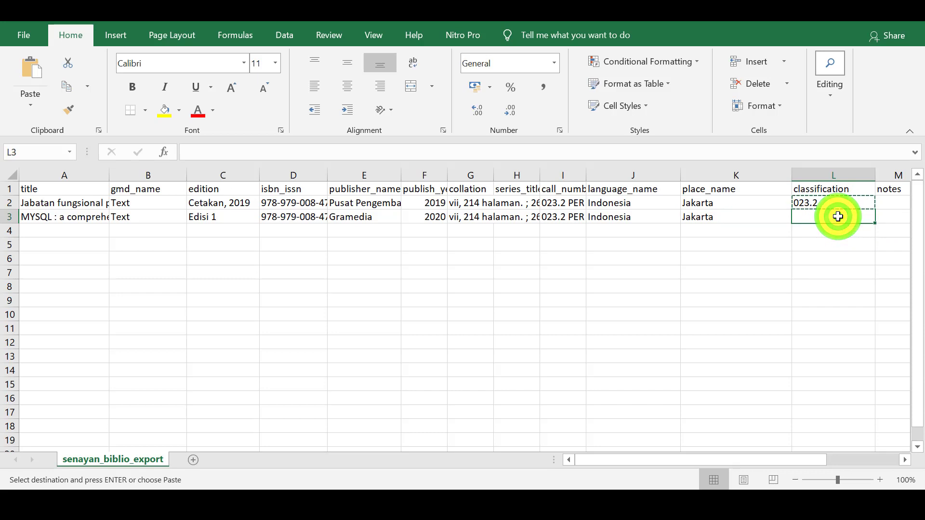
pyautogui.hotkey('ctrl', 'v')
pyautogui.moveTo(730, 457); pyautogui.dragTo(837, 450)
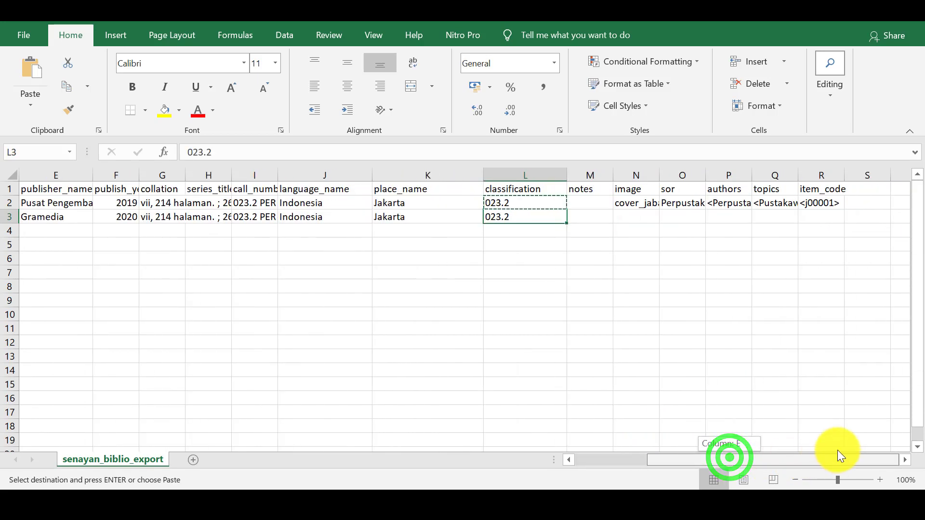
pyautogui.click(640, 203)
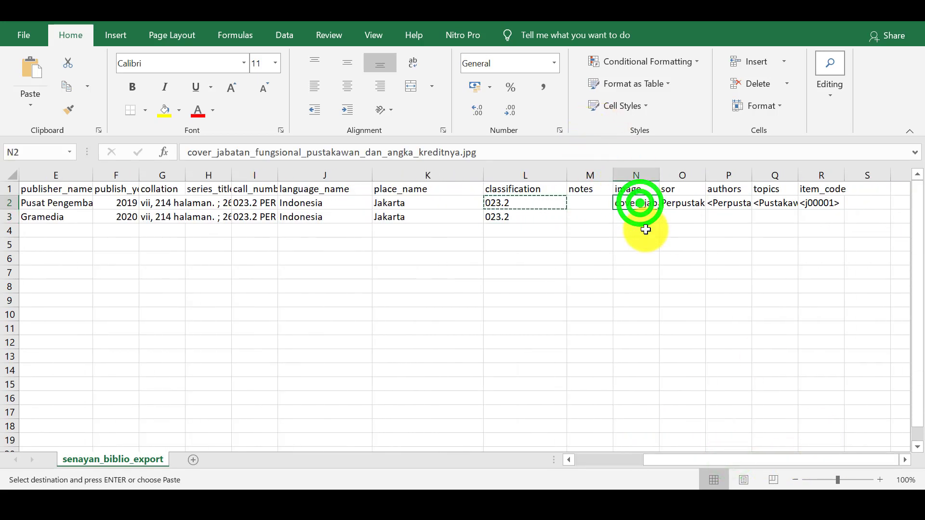
pyautogui.hotkey('ctrl', 'c')
pyautogui.click(640, 220)
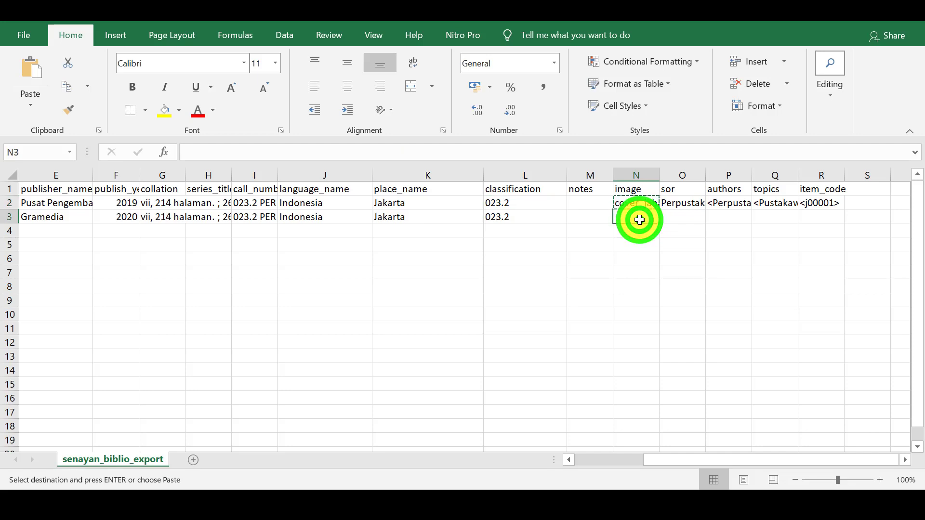
pyautogui.hotkey('ctrl', 'v')
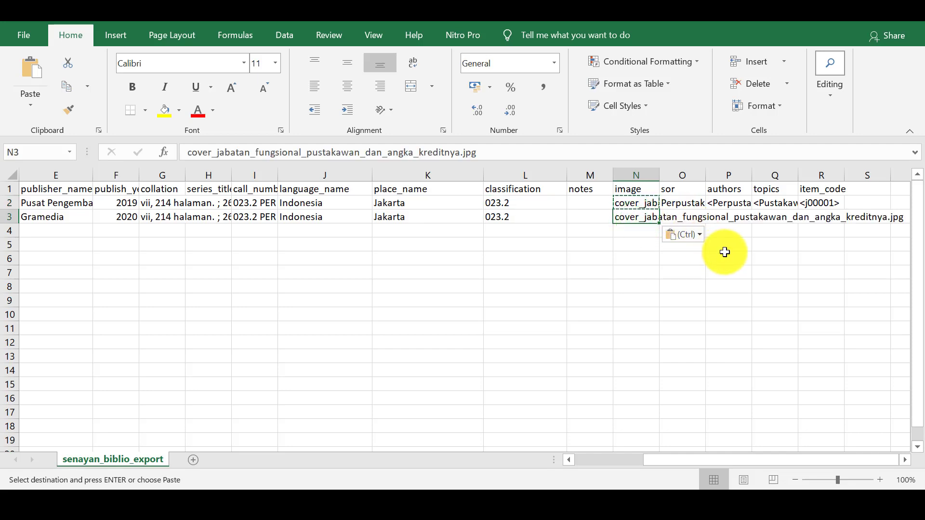
# - Widen column O, enter Gramedia as the sor, and begin the bracketed author name in P3
pyautogui.click(678, 188)
pyautogui.click(681, 202)
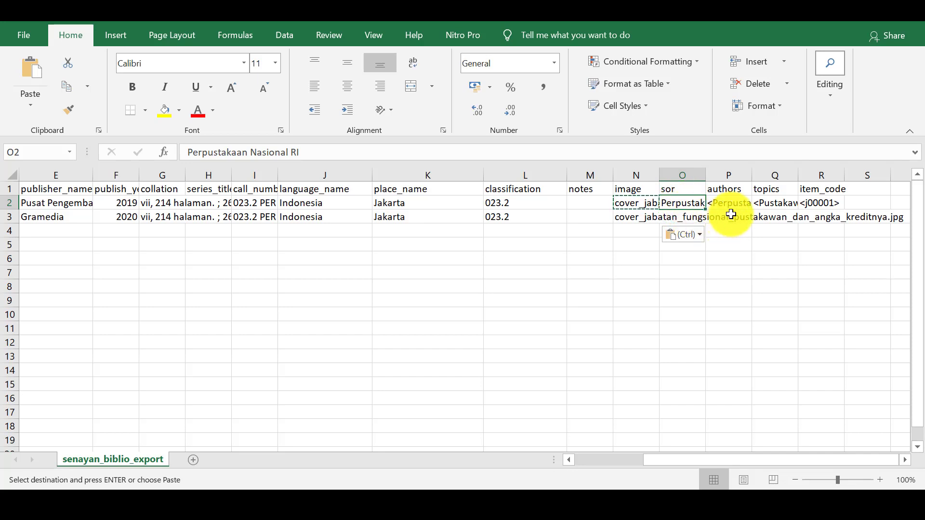
pyautogui.moveTo(706, 173); pyautogui.dragTo(742, 172)
pyautogui.click(690, 219)
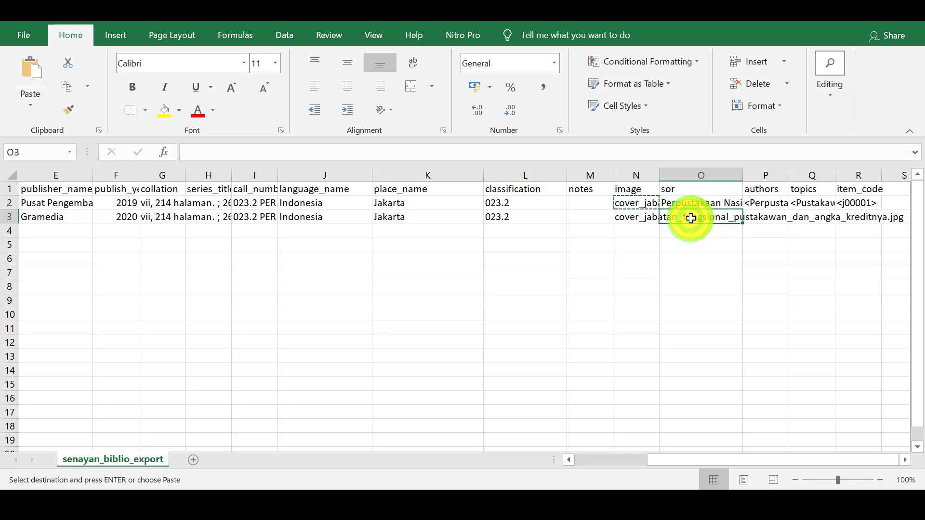
pyautogui.write('Gramedia')
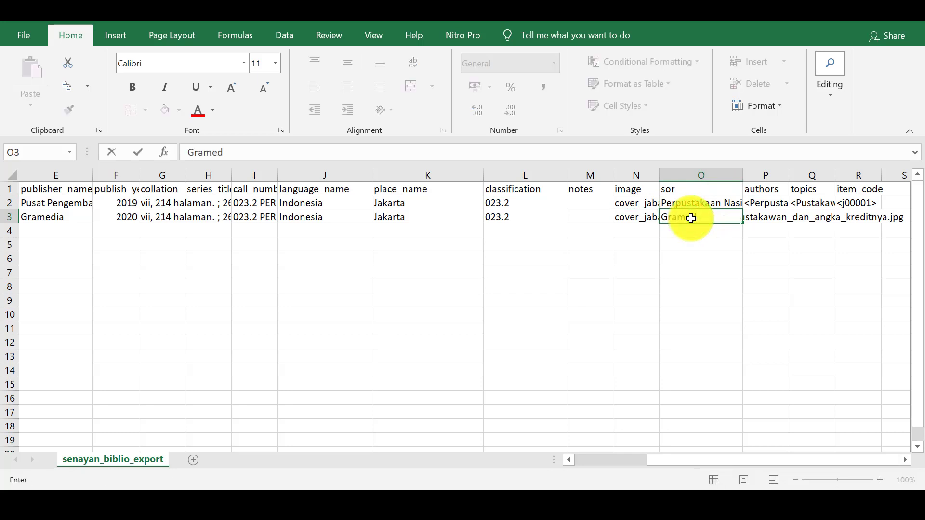
pyautogui.click(767, 203)
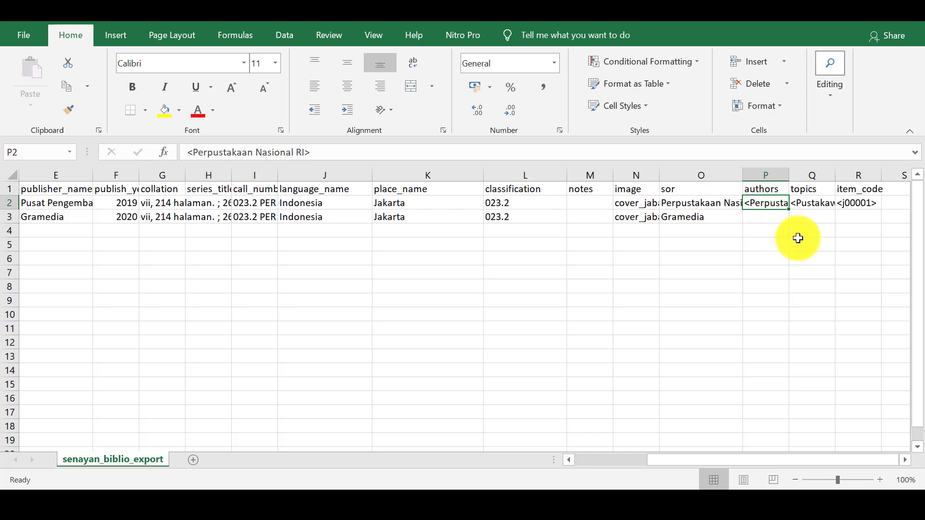
pyautogui.click(763, 233)
pyautogui.click(764, 203)
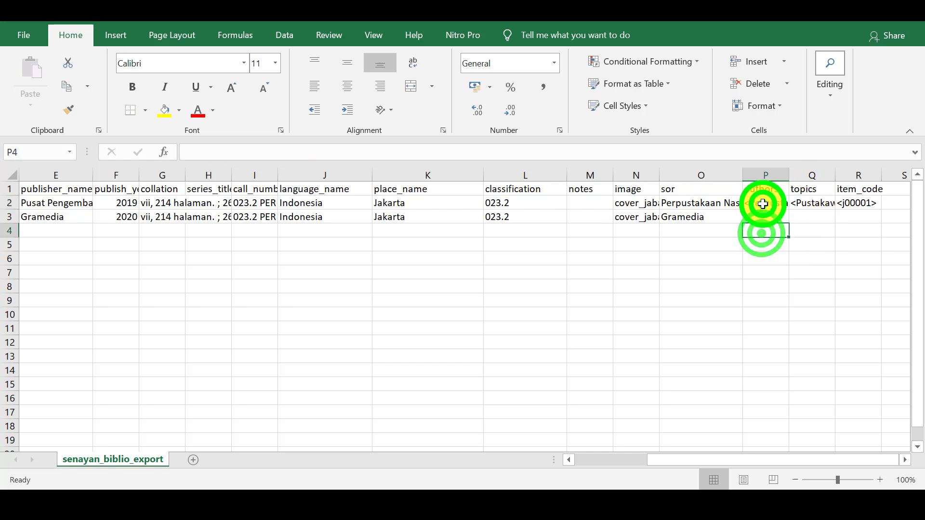
pyautogui.click(684, 220)
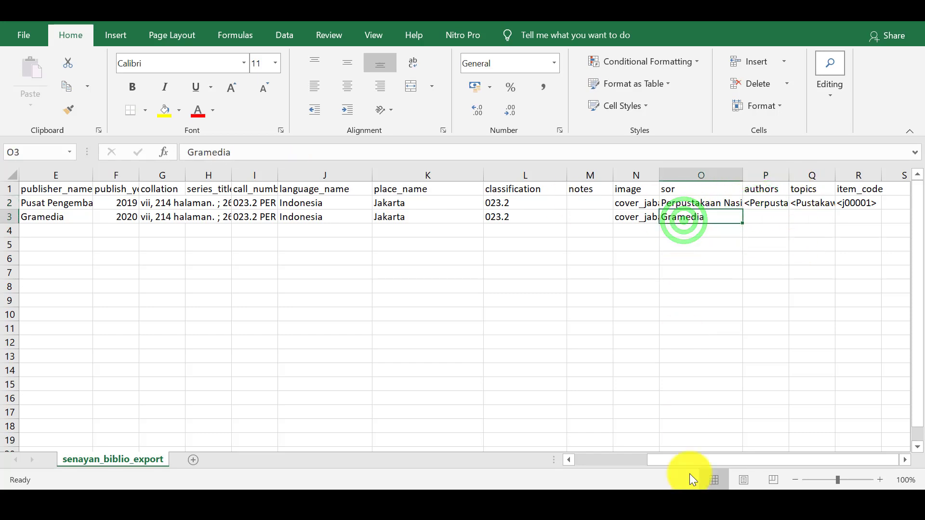
pyautogui.click(758, 218)
pyautogui.write('<Bagus Purwanto>')
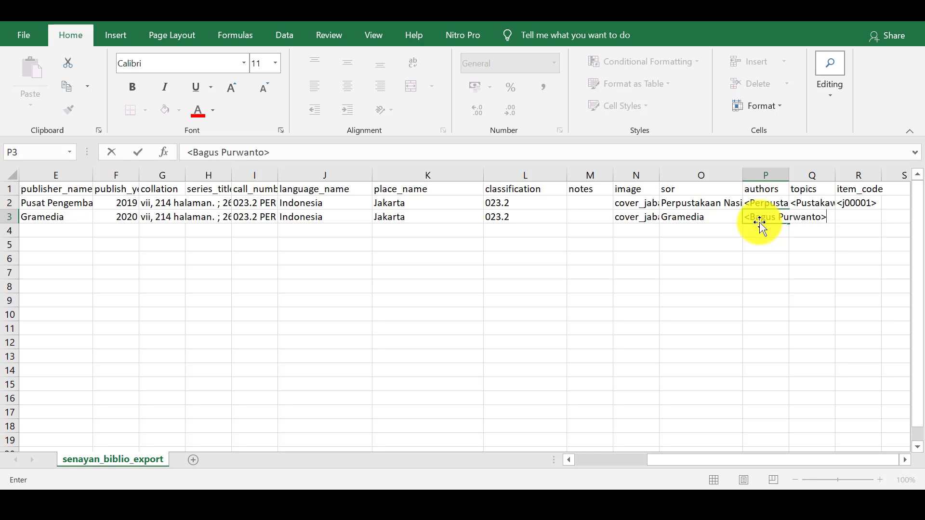
# - Widen the authors column, enter topic <Komputer> in Q3, and start item code <j00002> in R3
pyautogui.click(874, 243)
pyautogui.moveTo(789, 176); pyautogui.dragTo(843, 176)
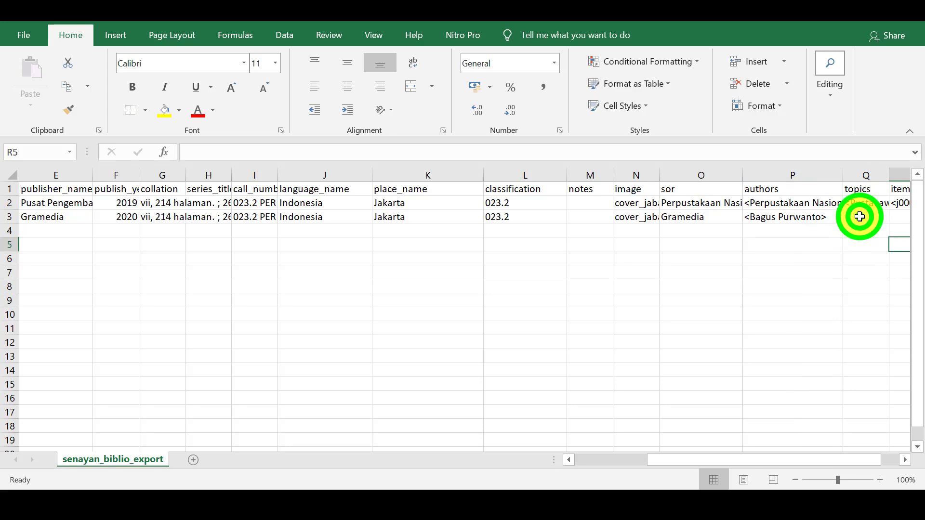
pyautogui.click(860, 217)
pyautogui.moveTo(781, 457); pyautogui.dragTo(844, 454)
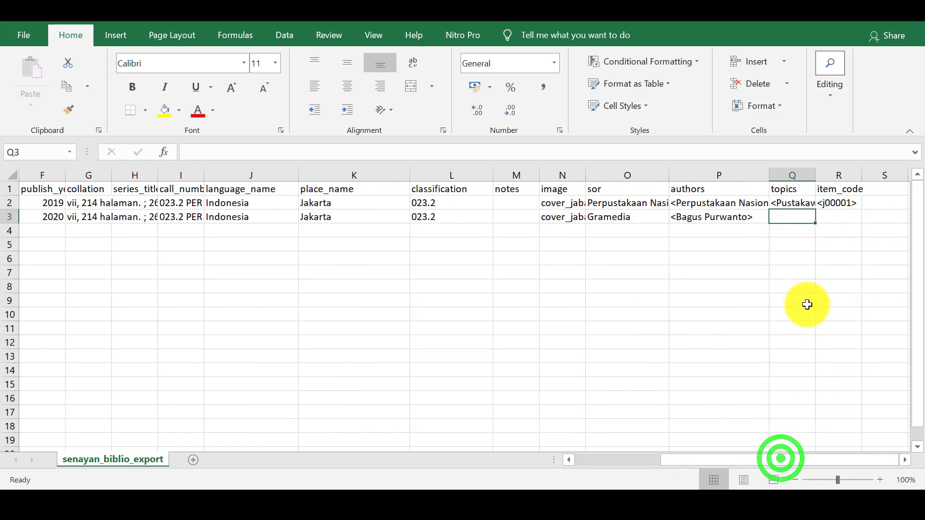
pyautogui.write('<Komputer>')
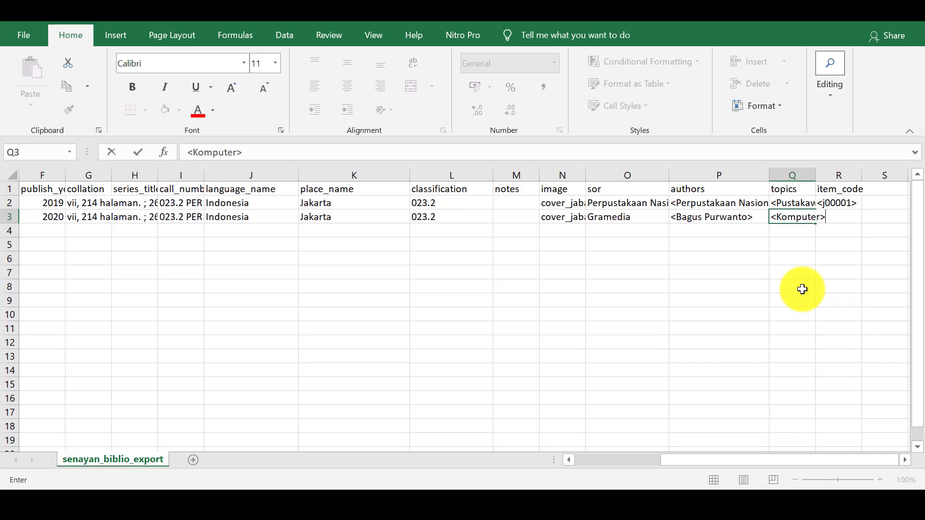
pyautogui.click(841, 220)
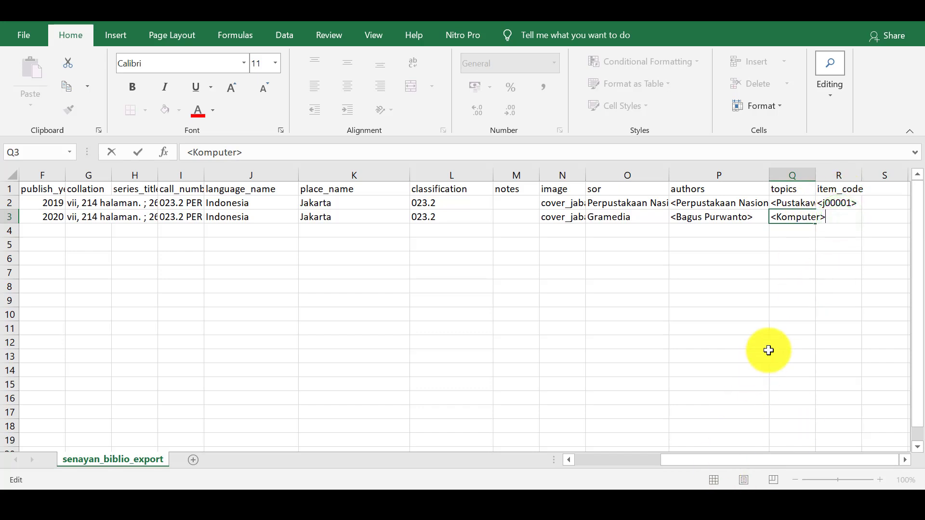
pyautogui.click(808, 338)
pyautogui.click(838, 217)
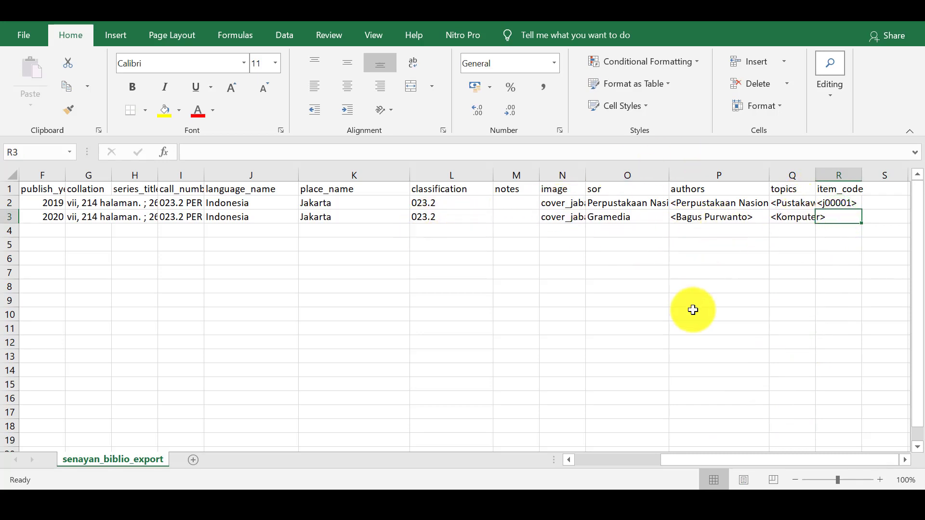
pyautogui.write('<j00002>')
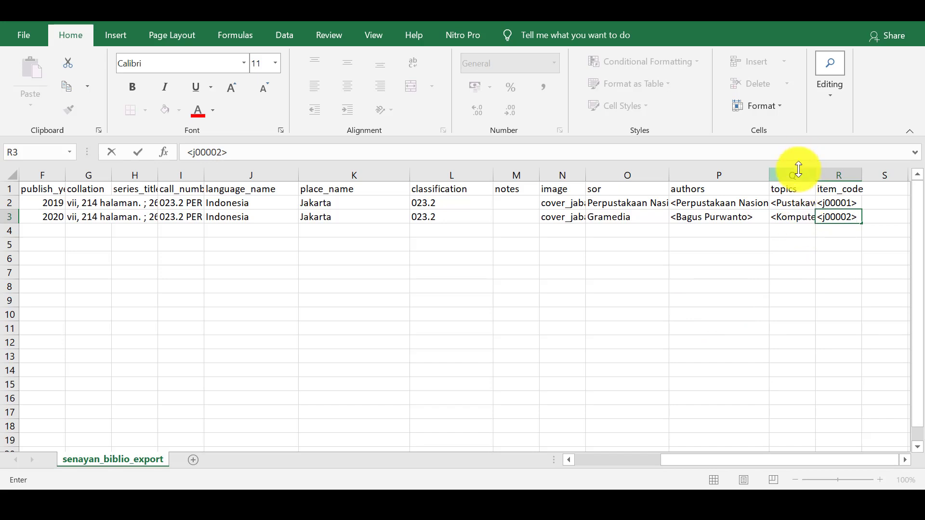
# - Widen column R and append <j00003> so R3 reads <j00002><j00003>
pyautogui.click(884, 271)
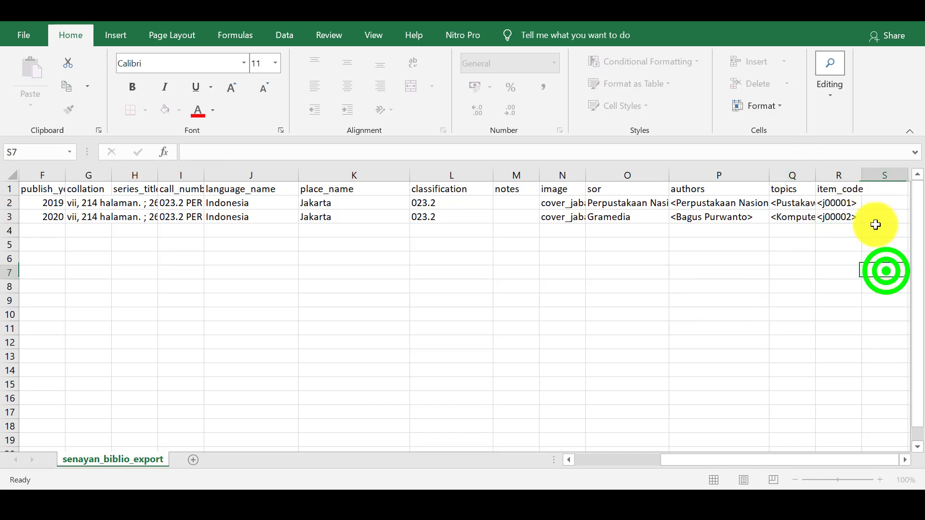
pyautogui.moveTo(861, 173); pyautogui.dragTo(910, 170)
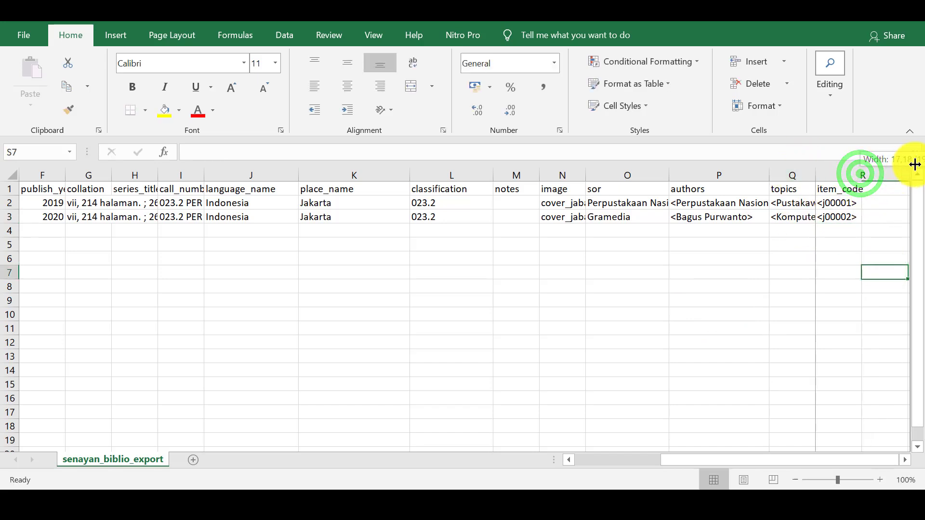
pyautogui.click(881, 217)
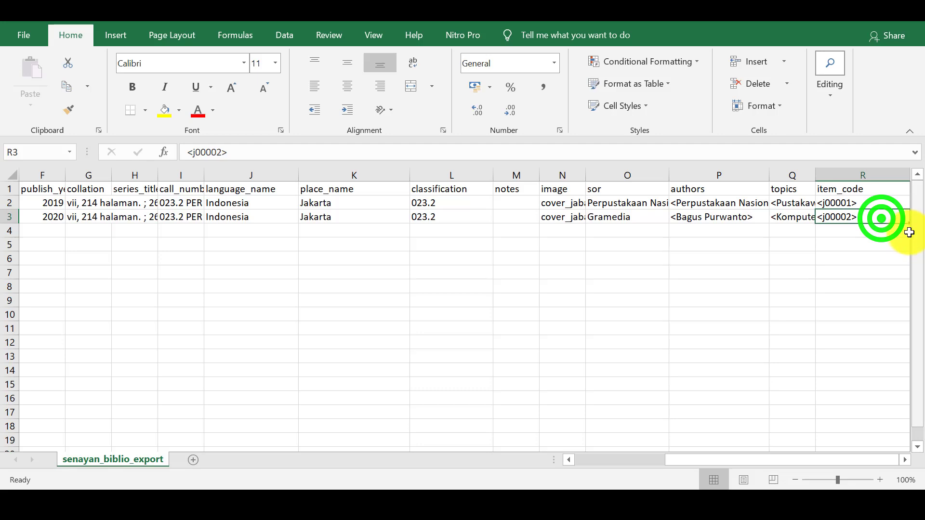
pyautogui.doubleClick(872, 216)
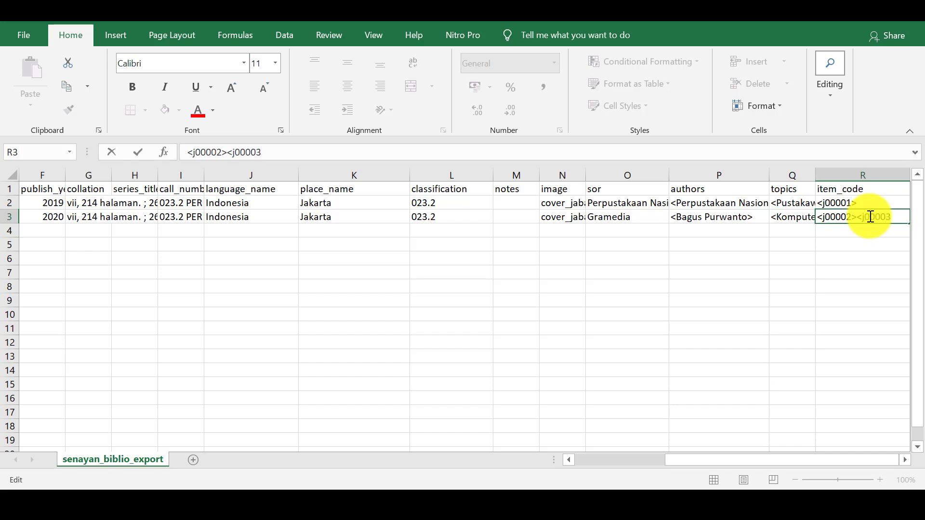
pyautogui.click(847, 261)
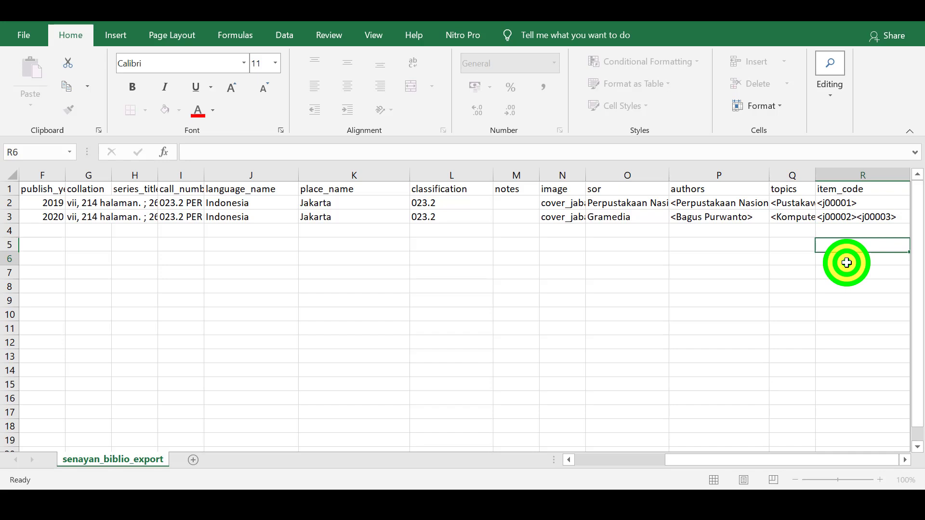
pyautogui.click(846, 203)
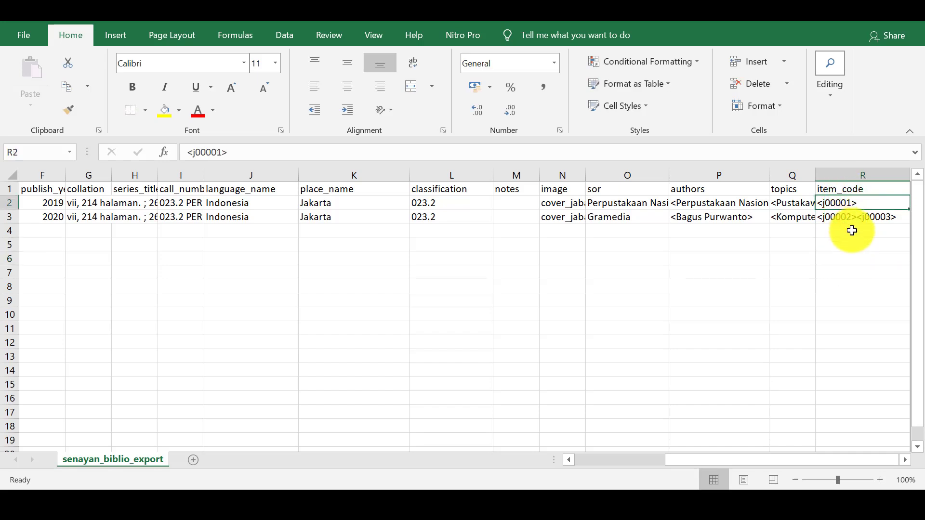
pyautogui.click(856, 218)
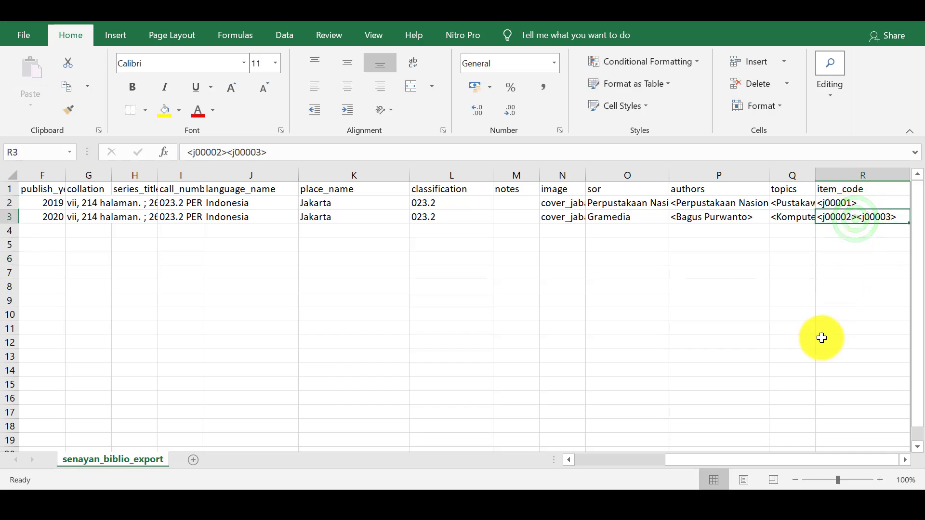
pyautogui.moveTo(818, 460); pyautogui.dragTo(508, 446)
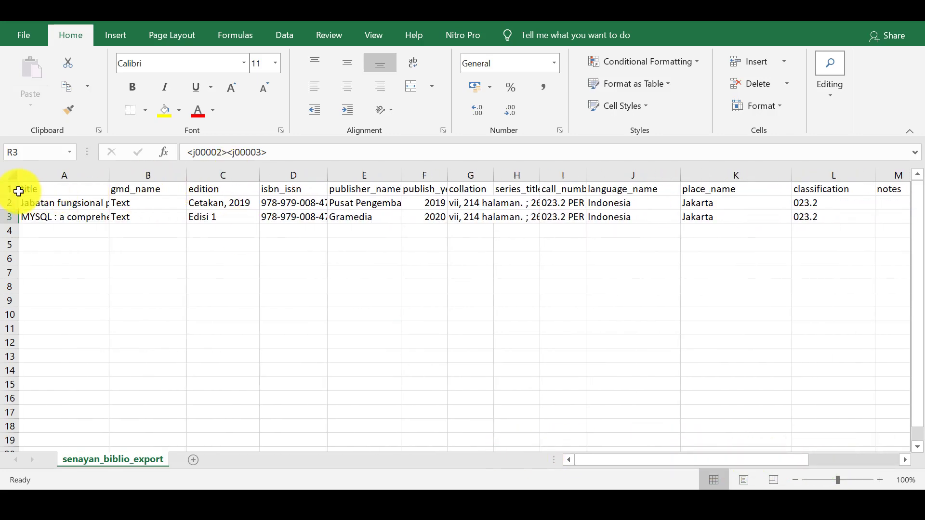
# - Delete rows 1–2 (the header and first book) so the MYSQL record sits in row 1
pyautogui.moveTo(9, 189); pyautogui.dragTo(4, 205)
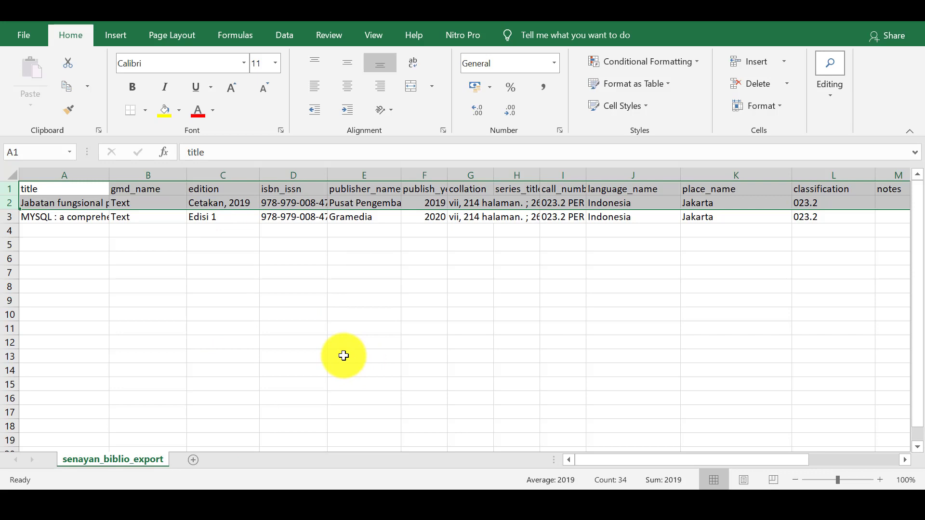
pyautogui.scroll(-1, 344, 356)
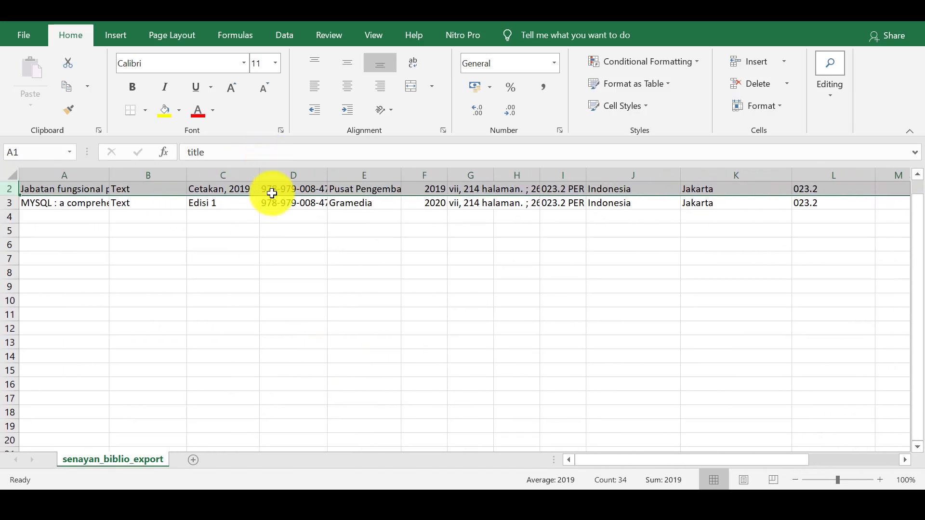
pyautogui.scroll(1, 260, 357)
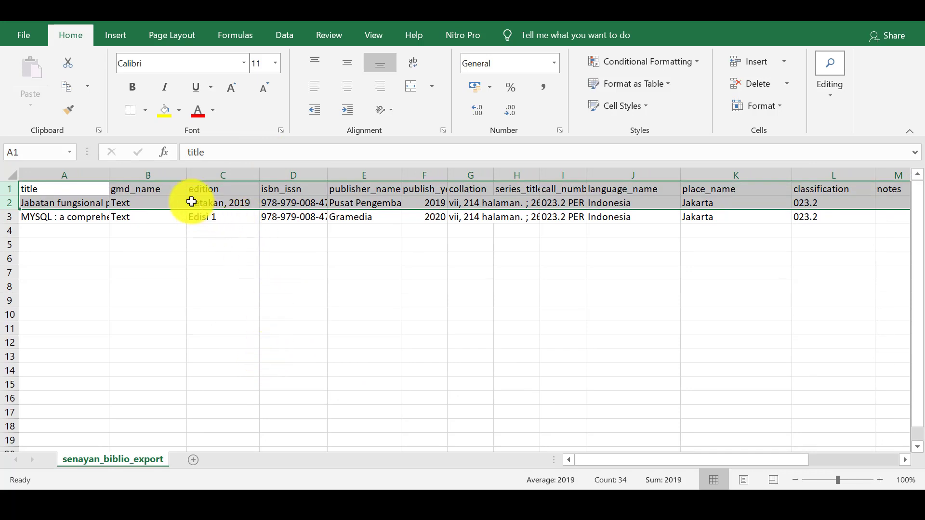
pyautogui.rightClick(6, 191)
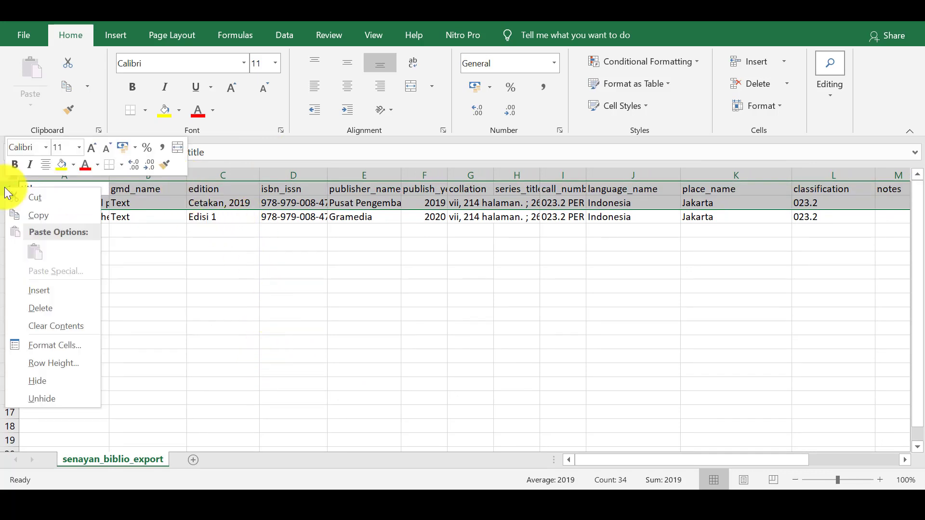
pyautogui.click(47, 307)
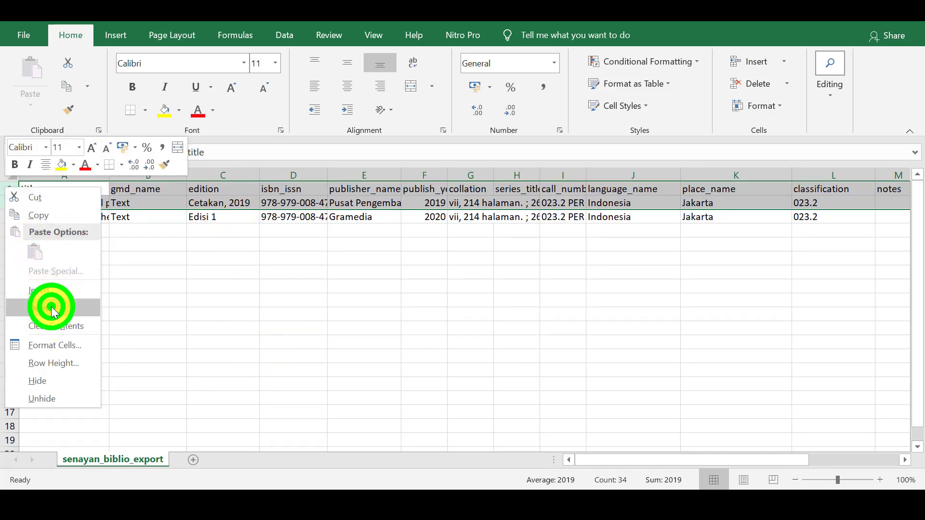
pyautogui.click(279, 316)
pyautogui.click(87, 187)
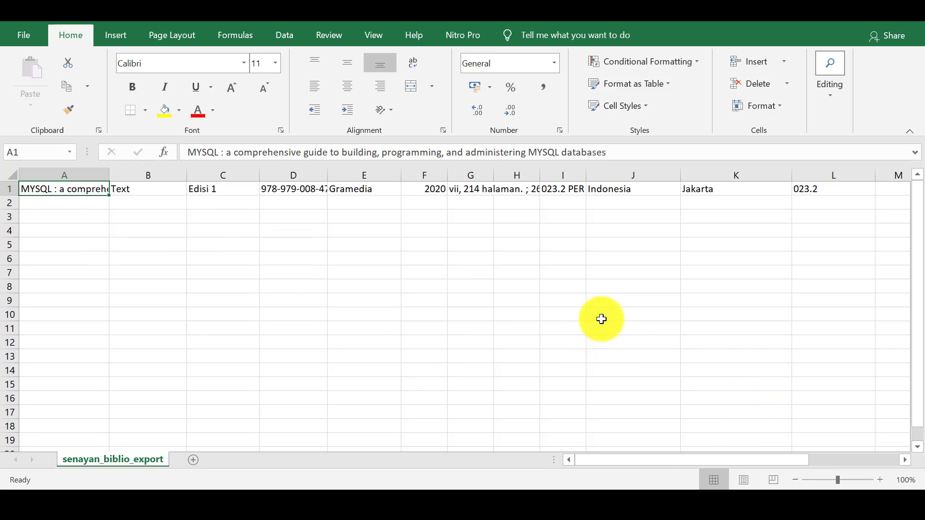
# - Save the sheet over senayan_biblio_export in Downloads, keeping CSV (Comma delimited) format
pyautogui.click(21, 35)
pyautogui.click(43, 232)
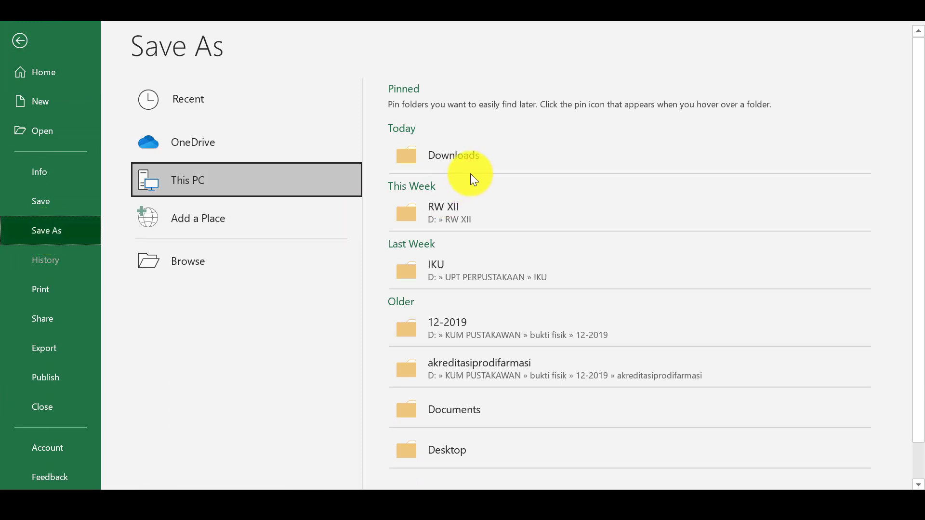
pyautogui.click(470, 159)
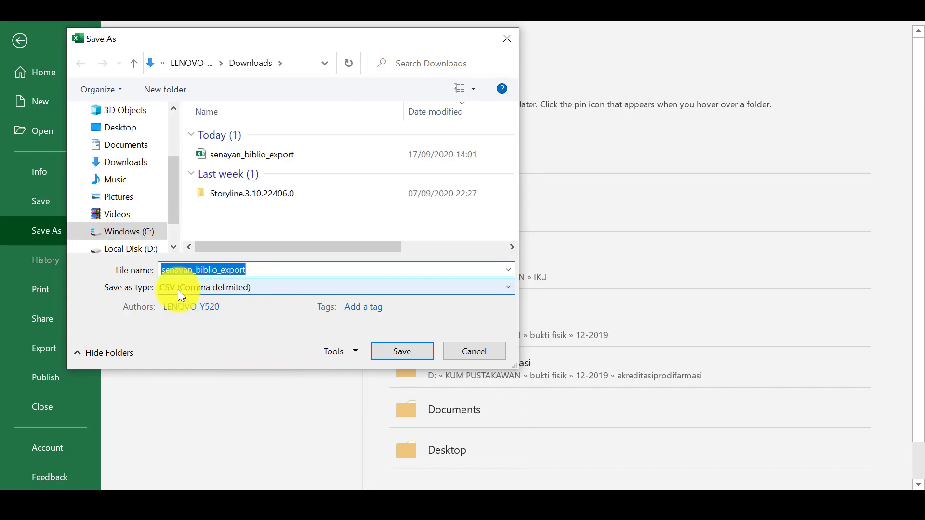
pyautogui.click(401, 355)
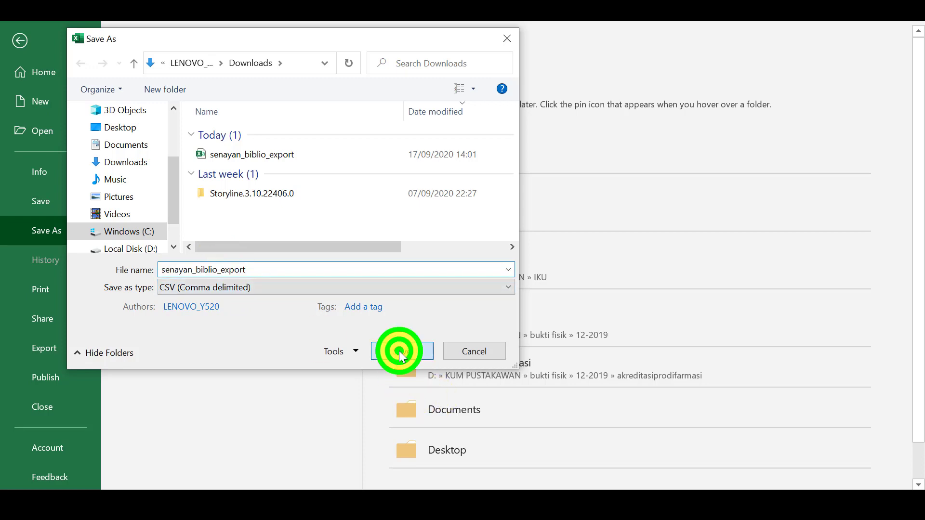
pyautogui.click(505, 259)
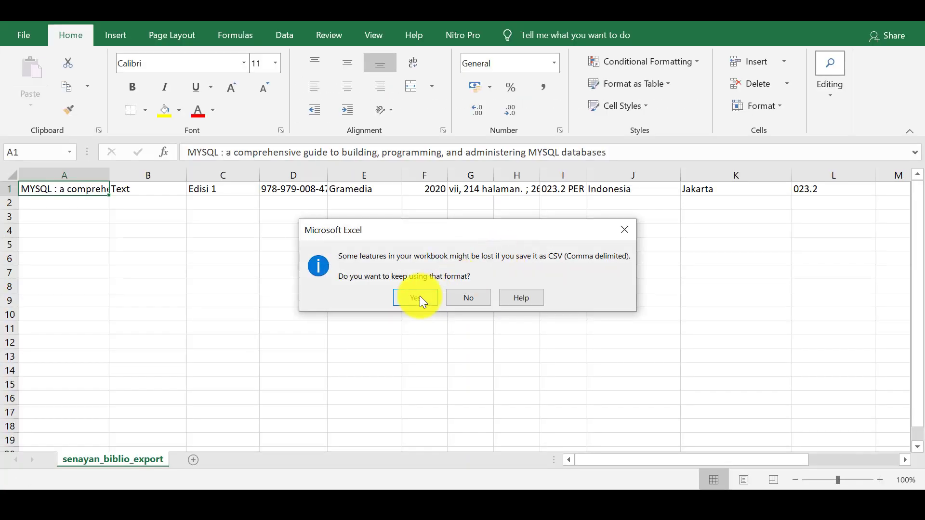
pyautogui.click(418, 297)
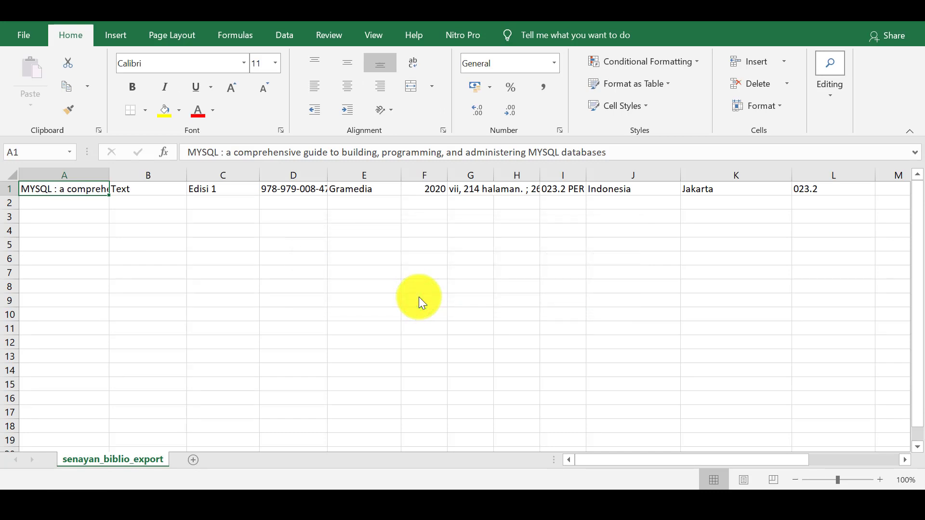
# - Close Excel and go to the Impor Data Biblio page under Peralatan in SLiMS
pyautogui.click(911, 22)
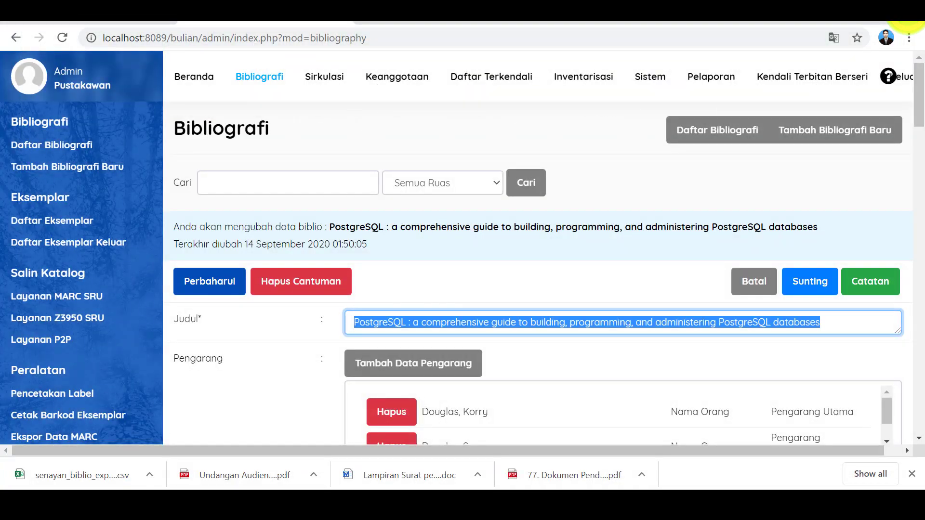
pyautogui.scroll(-3, 243, 248)
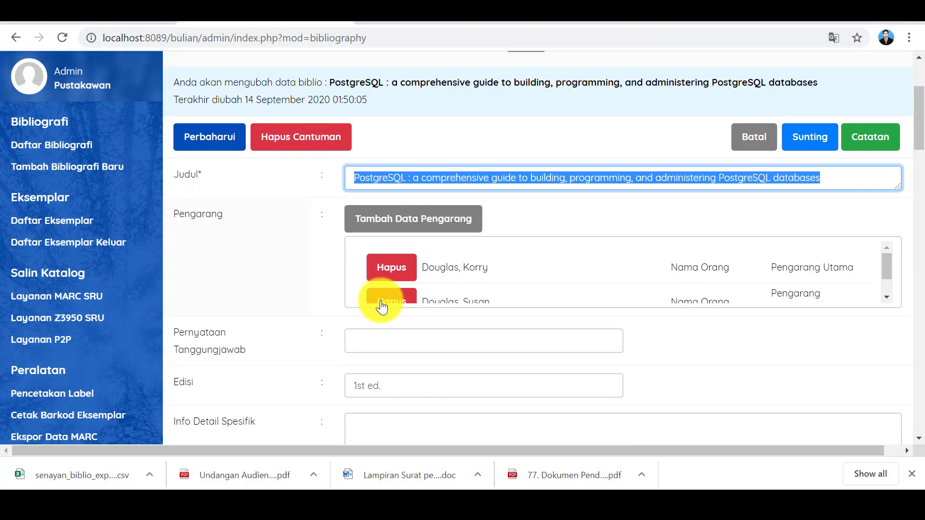
pyautogui.scroll(-3, 73, 275)
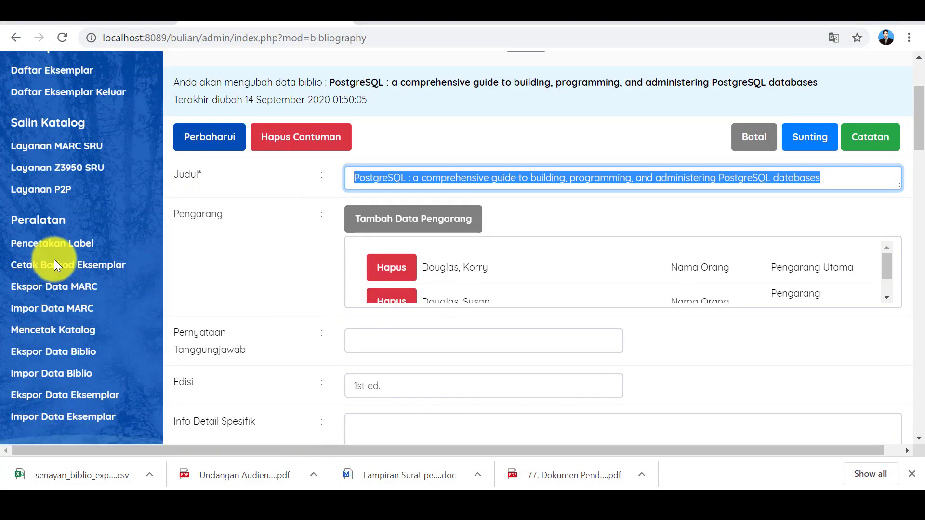
pyautogui.click(56, 381)
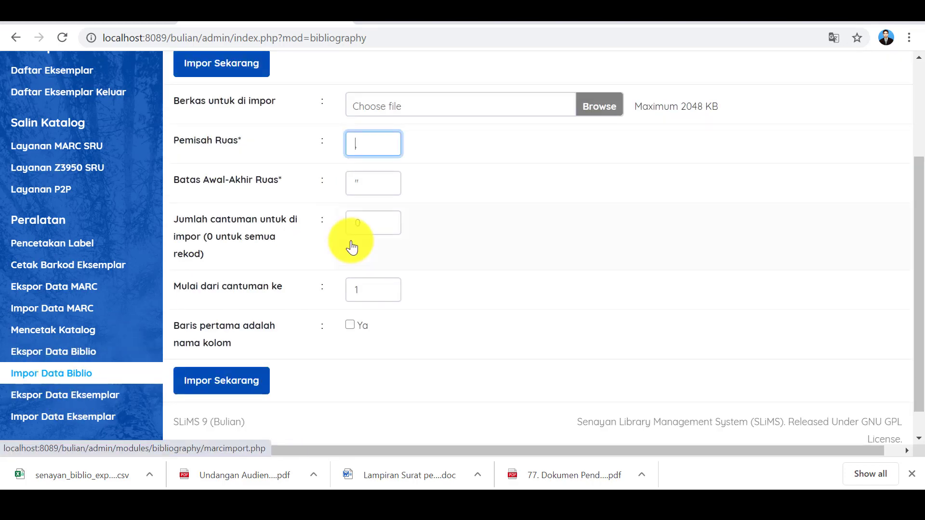
pyautogui.scroll(2, 354, 246)
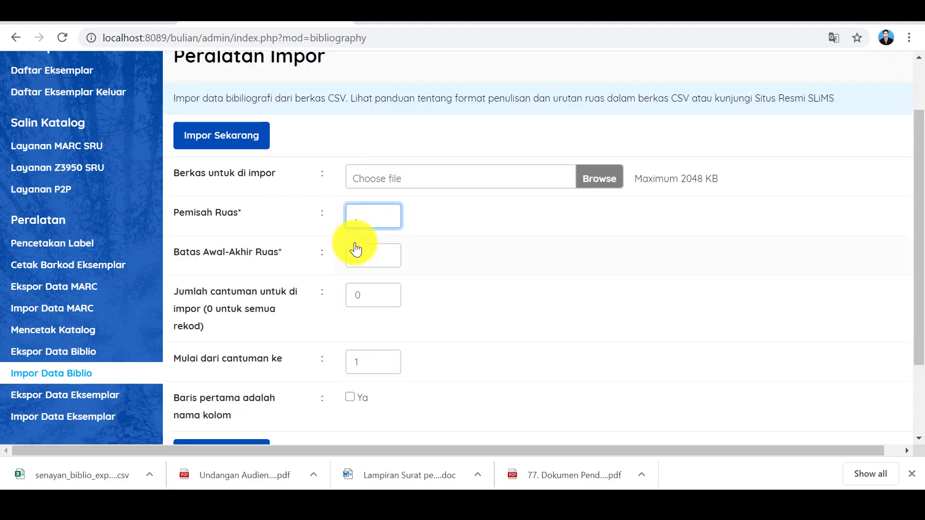
pyautogui.click(598, 175)
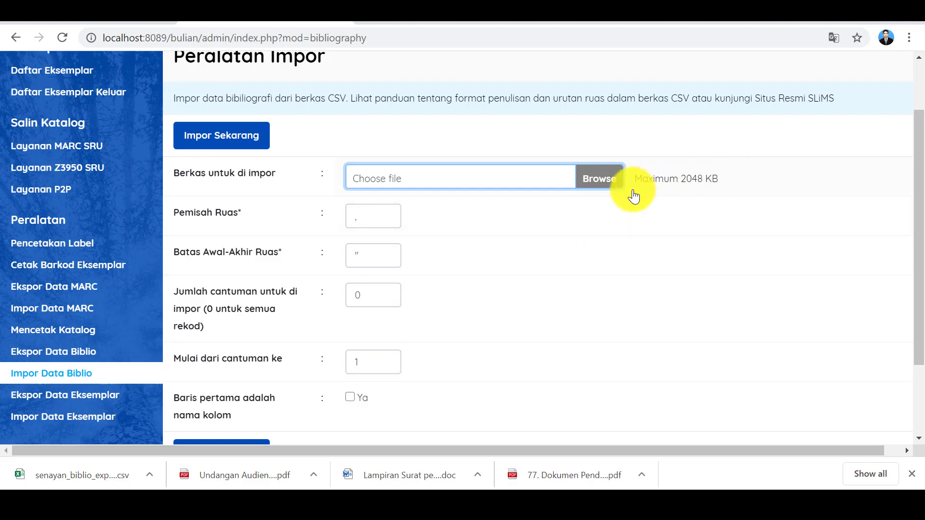
# - Select senayan_biblio_export from the Downloads folder as the CSV file to import
pyautogui.click(598, 176)
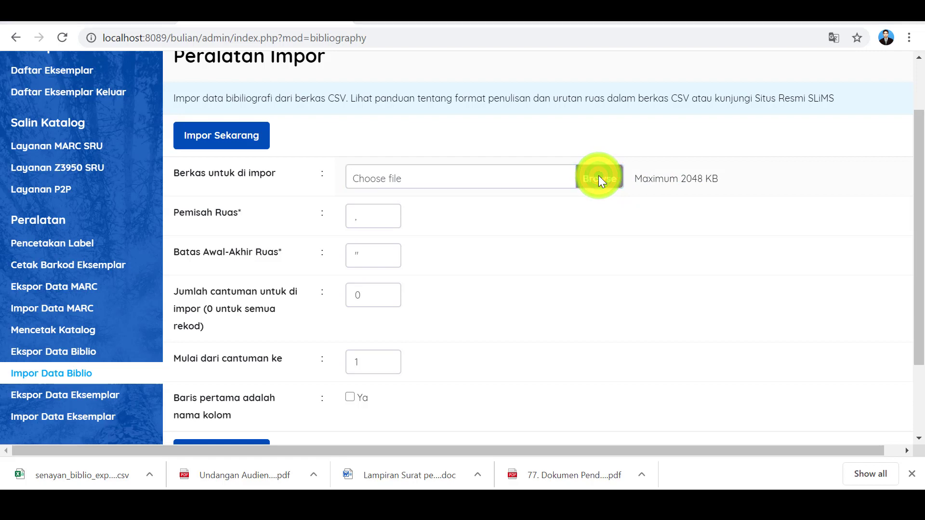
pyautogui.click(66, 162)
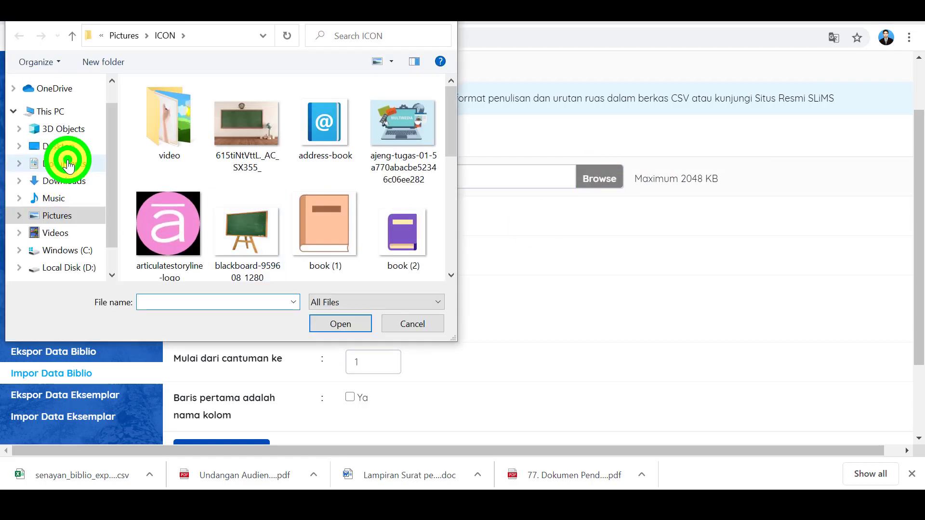
pyautogui.click(65, 179)
pyautogui.click(157, 133)
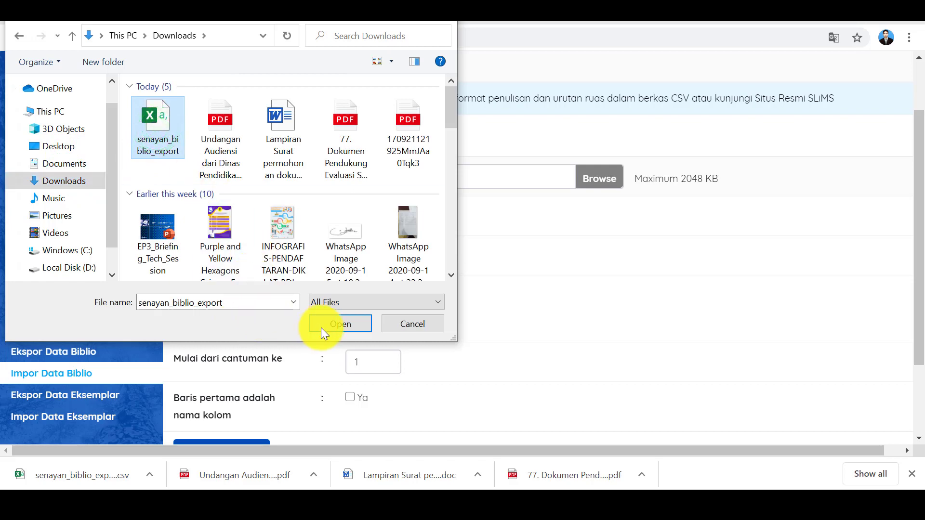
pyautogui.click(340, 324)
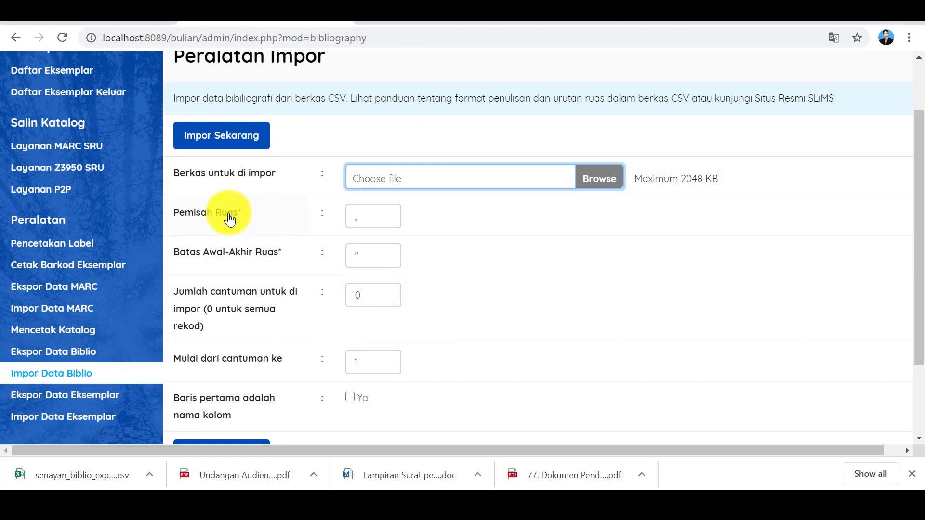
# - Change the Pemisah Ruas field separator to a semicolon to match the exported CSV
pyautogui.click(373, 213)
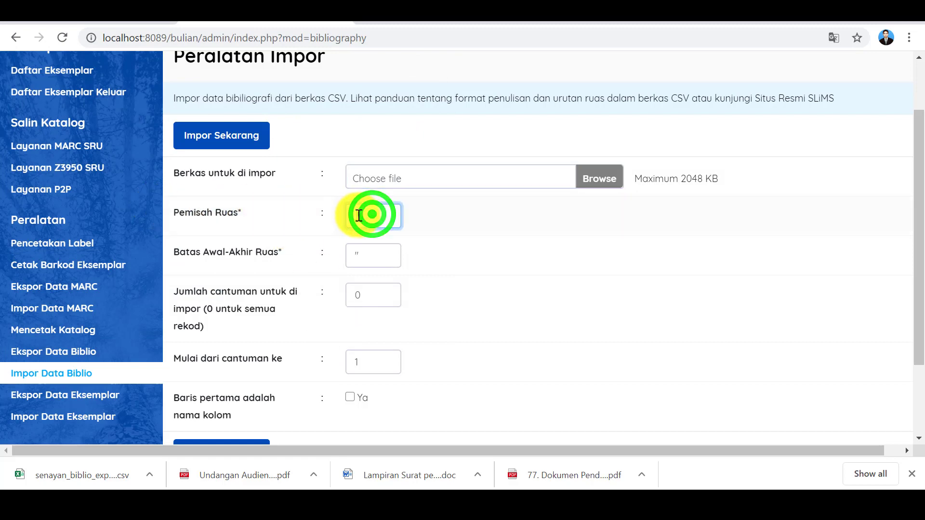
pyautogui.click(359, 217)
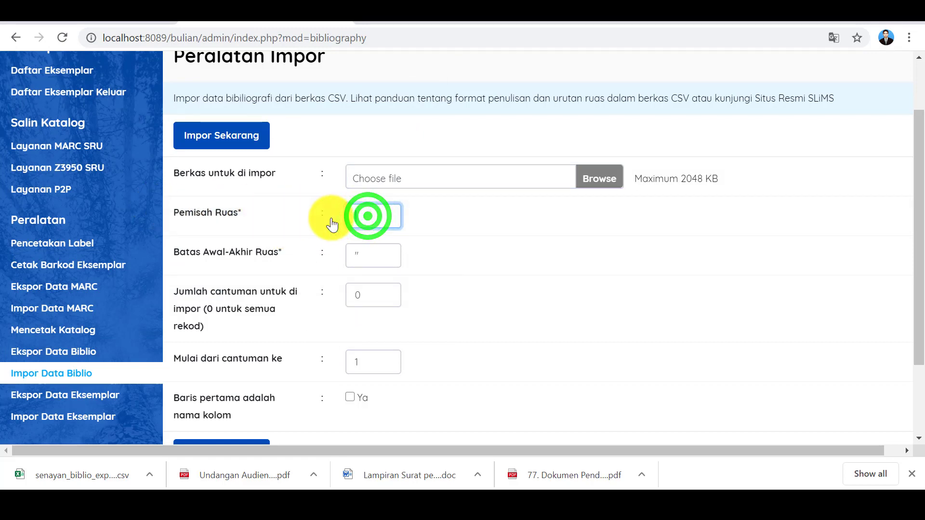
pyautogui.write('|')
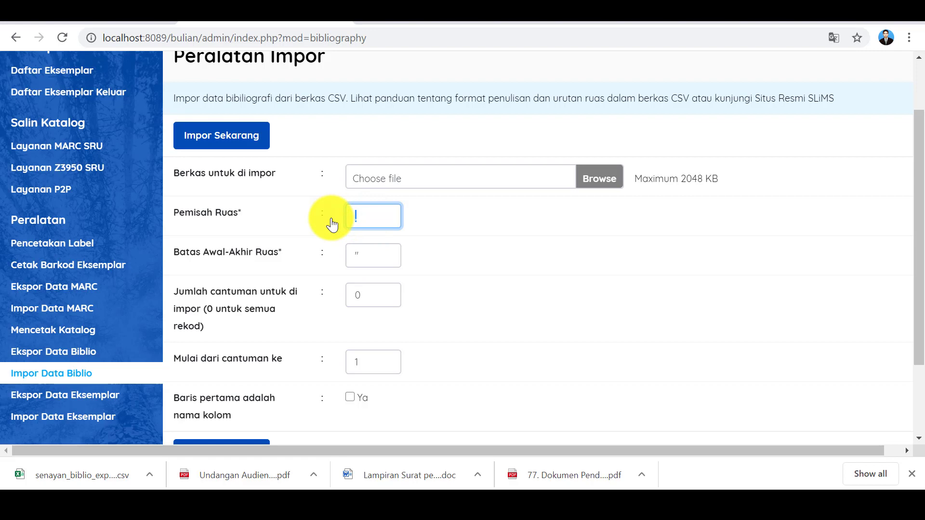
pyautogui.click(367, 218)
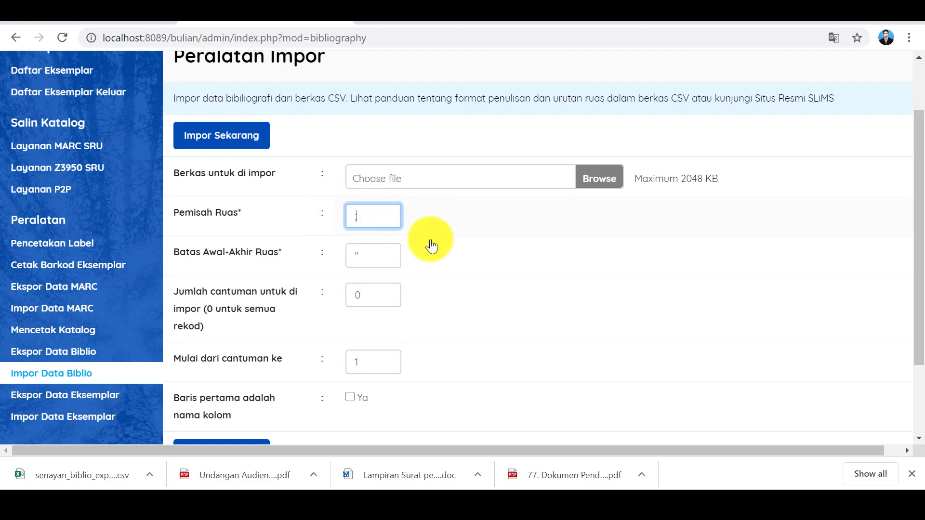
# - Set Jumlah cantuman to 0, leaving Mulai dari cantuman ke at 1
pyautogui.scroll(-3, 390, 283)
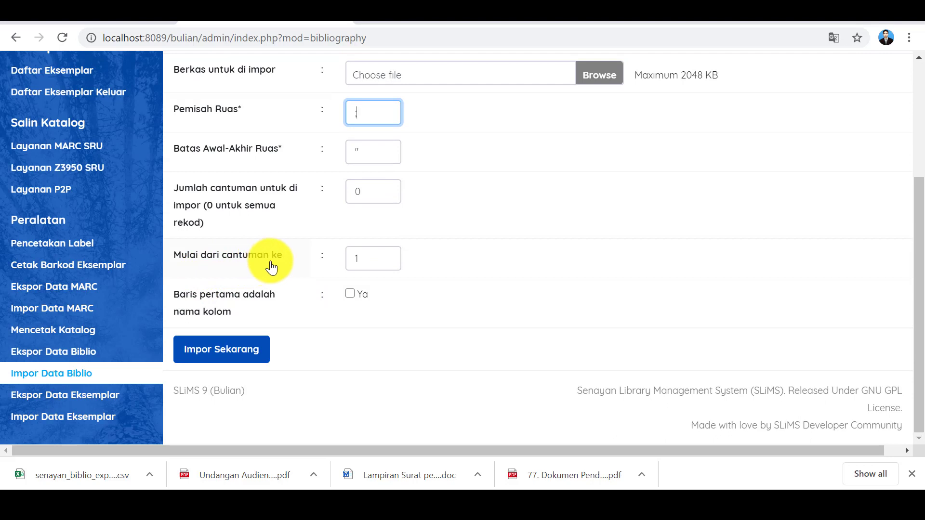
pyautogui.click(370, 252)
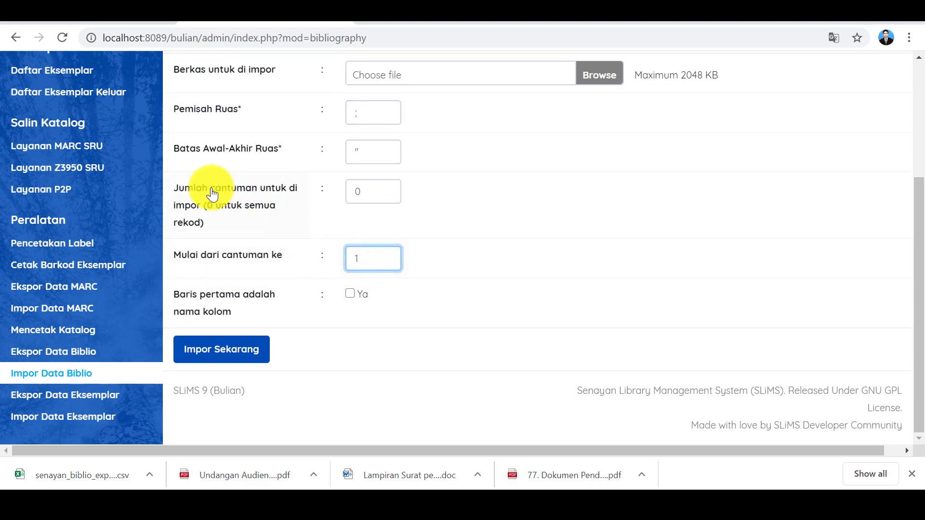
pyautogui.click(368, 190)
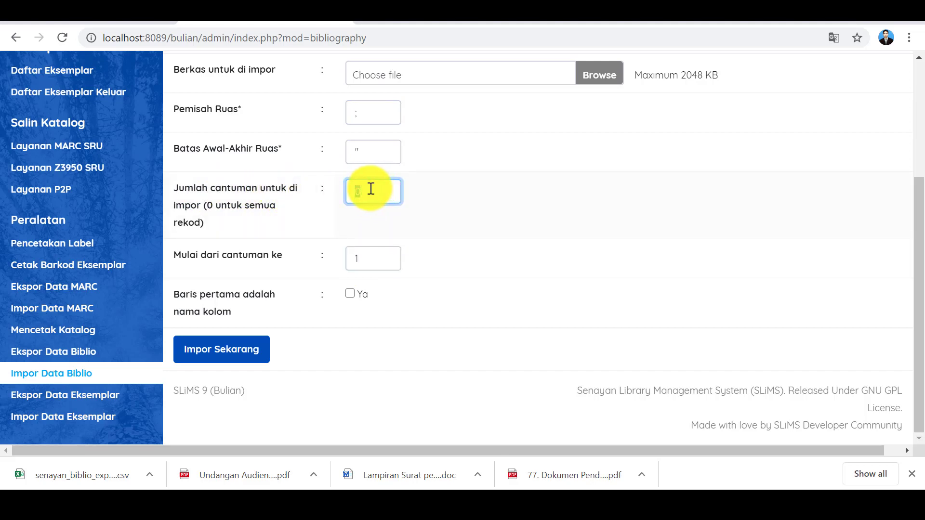
pyautogui.click(367, 189)
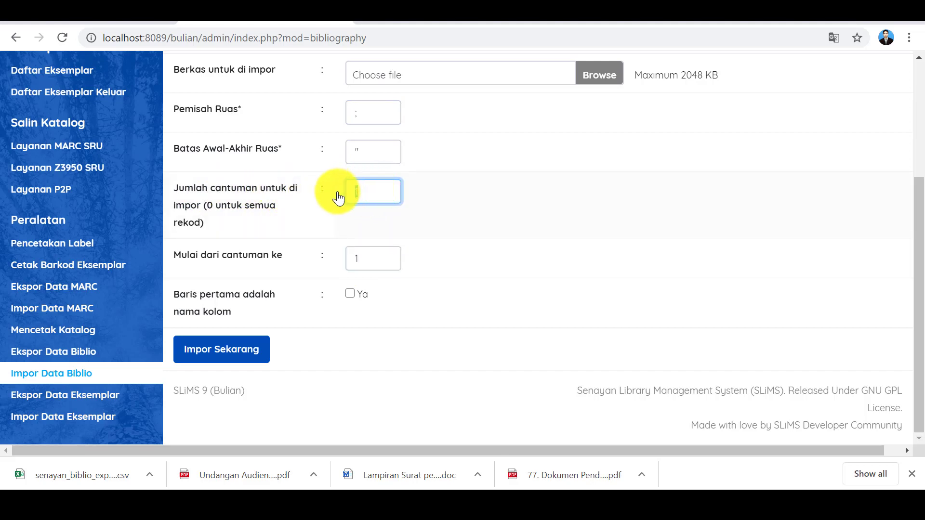
pyautogui.click(433, 273)
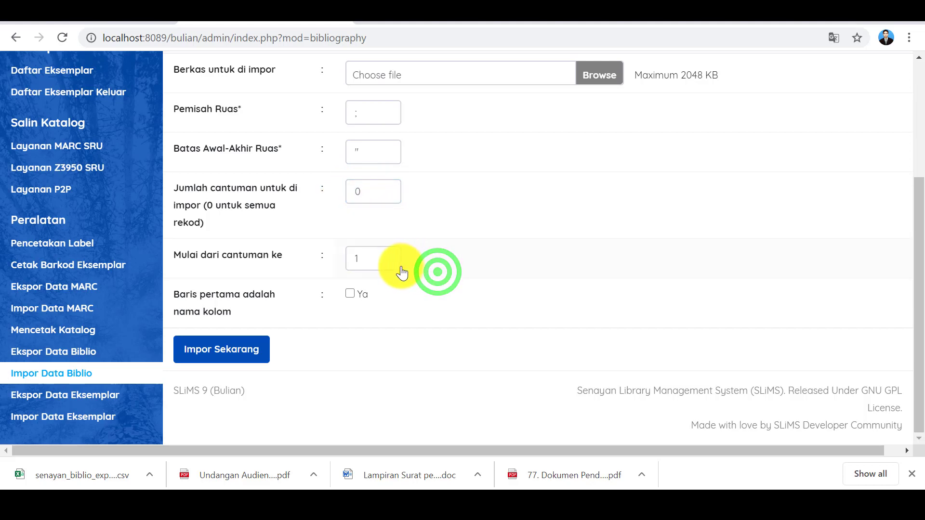
pyautogui.click(366, 188)
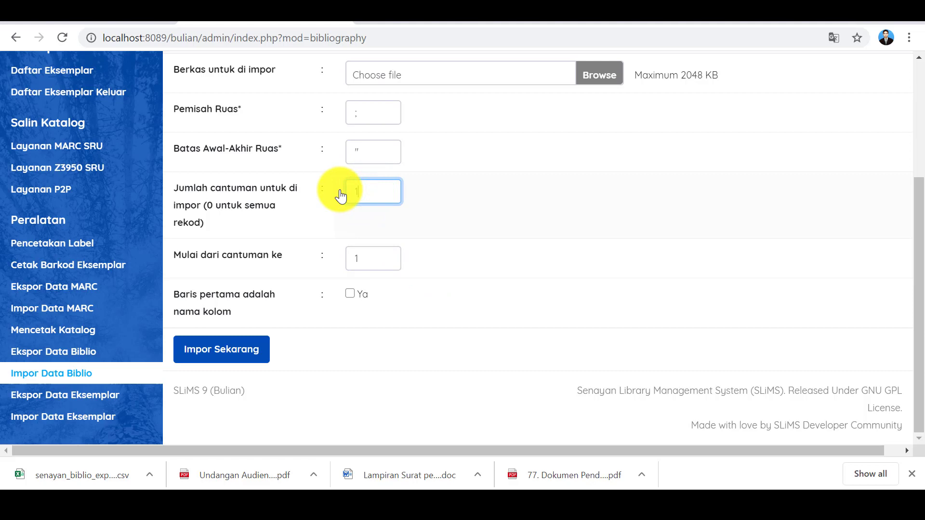
pyautogui.doubleClick(388, 192)
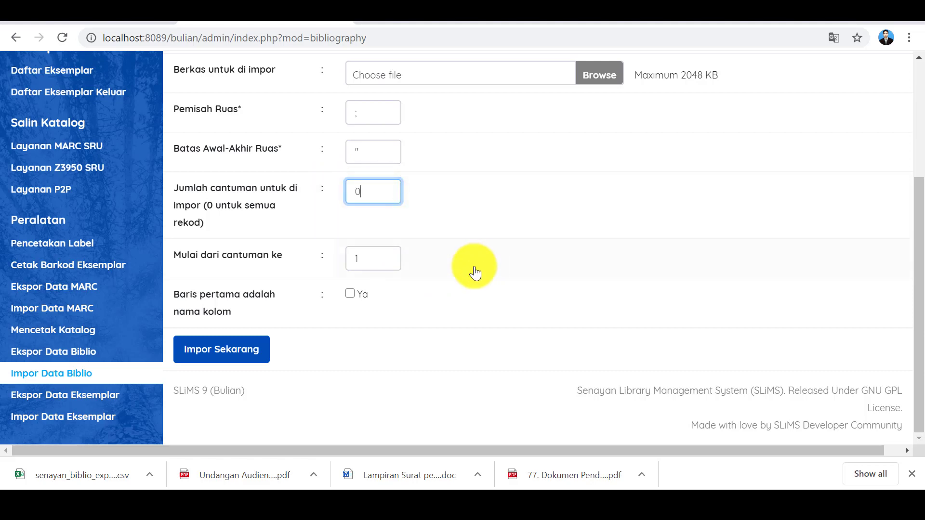
pyautogui.write('0')
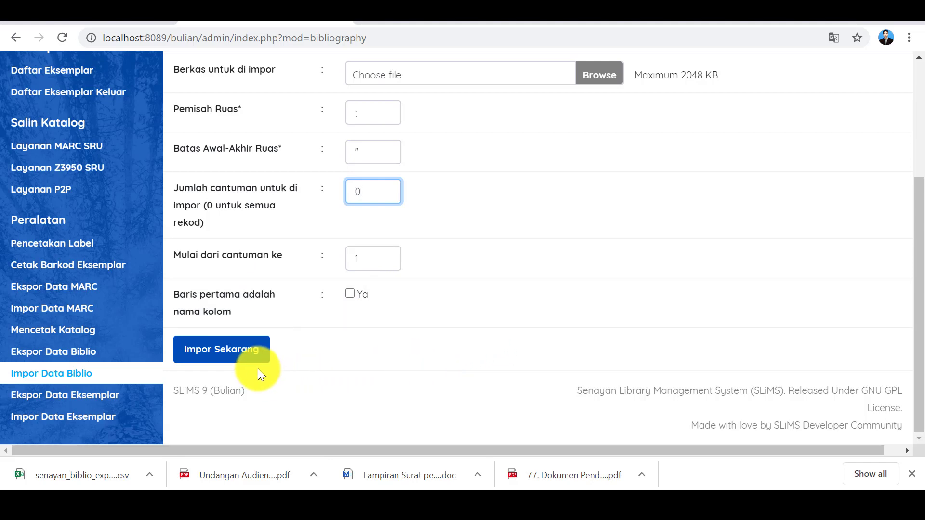
# - Run Impor Sekarang, adding 1 record to the bibliography list
pyautogui.scroll(3, 291, 351)
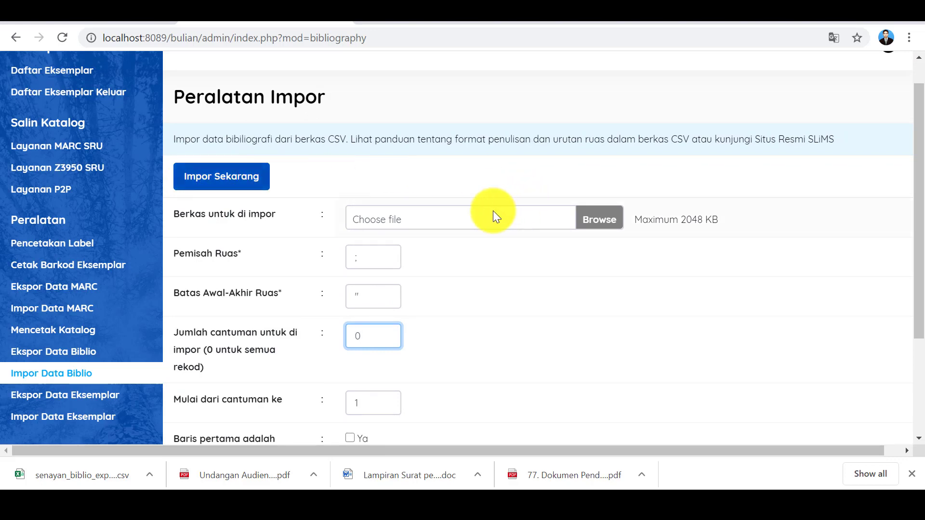
pyautogui.click(239, 182)
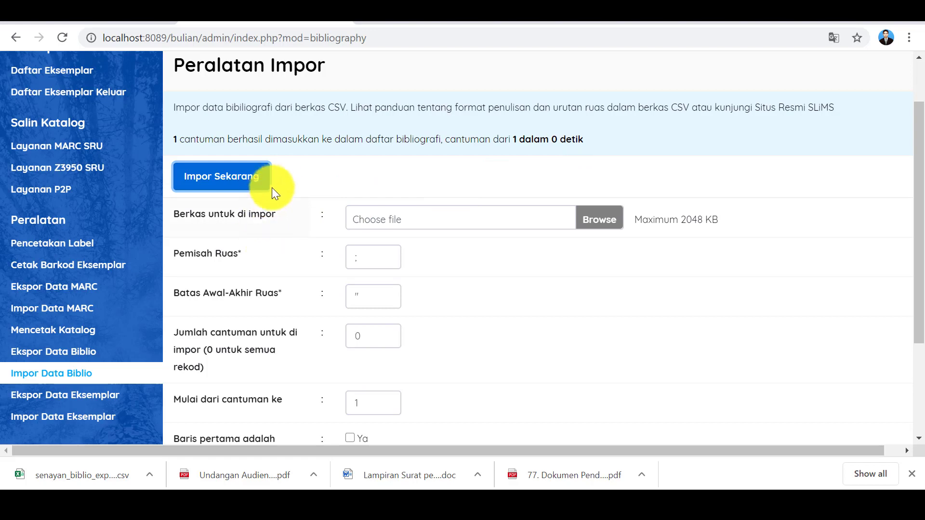
pyautogui.scroll(1, 281, 185)
pyautogui.scroll(3, 68, 202)
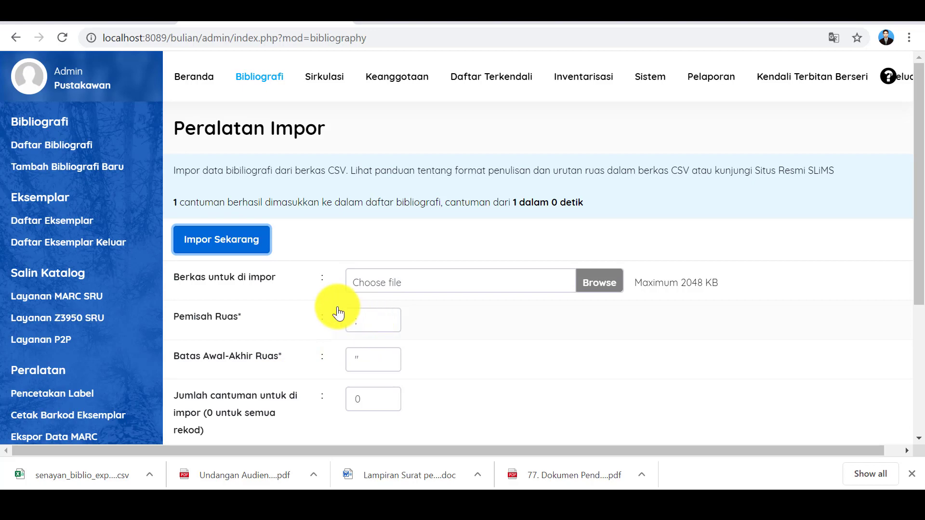
pyautogui.click(364, 324)
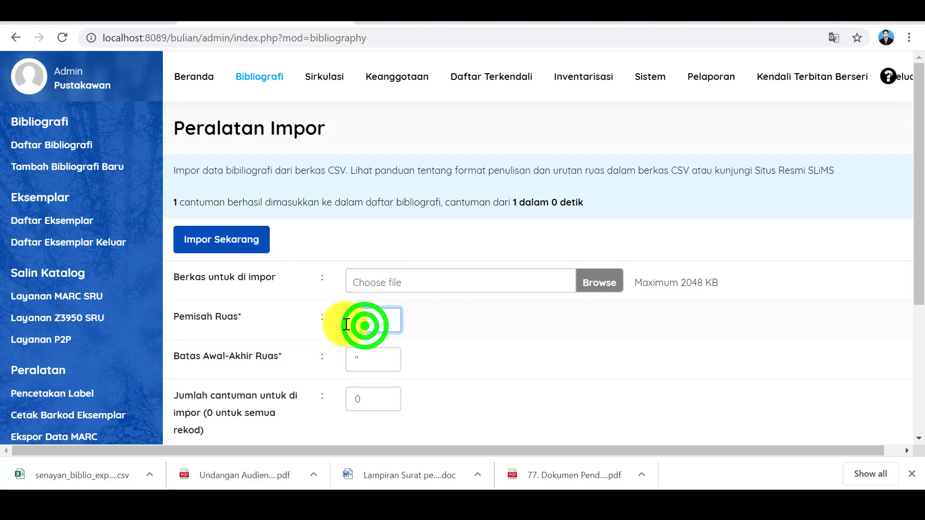
pyautogui.click(67, 153)
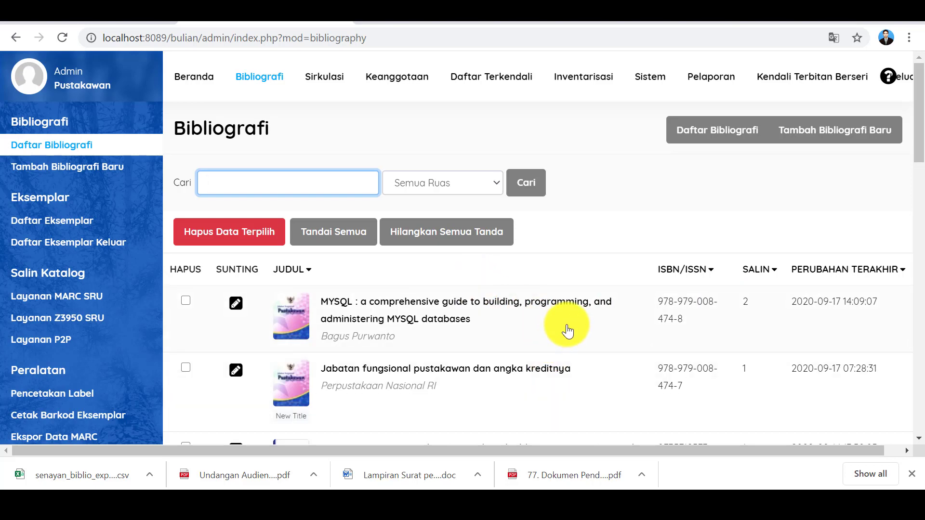
pyautogui.scroll(-3, 567, 328)
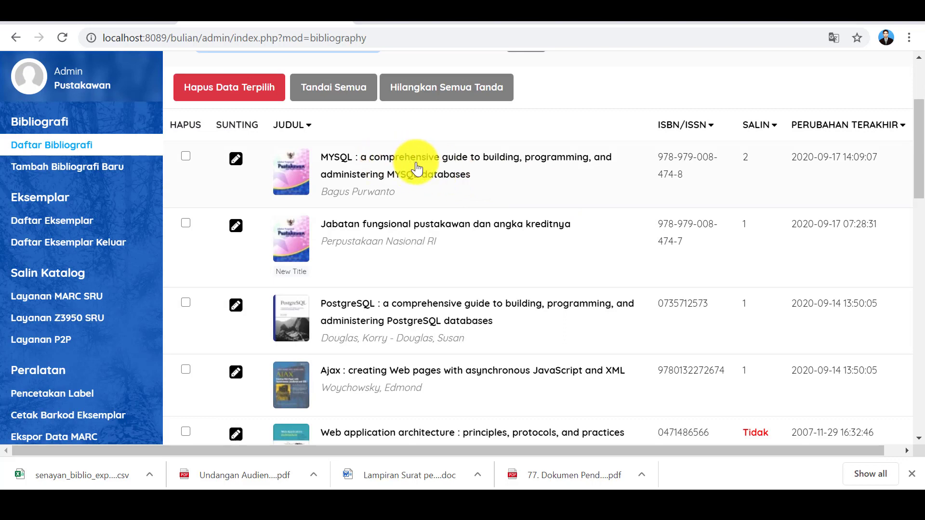
pyautogui.scroll(-3, 38, 355)
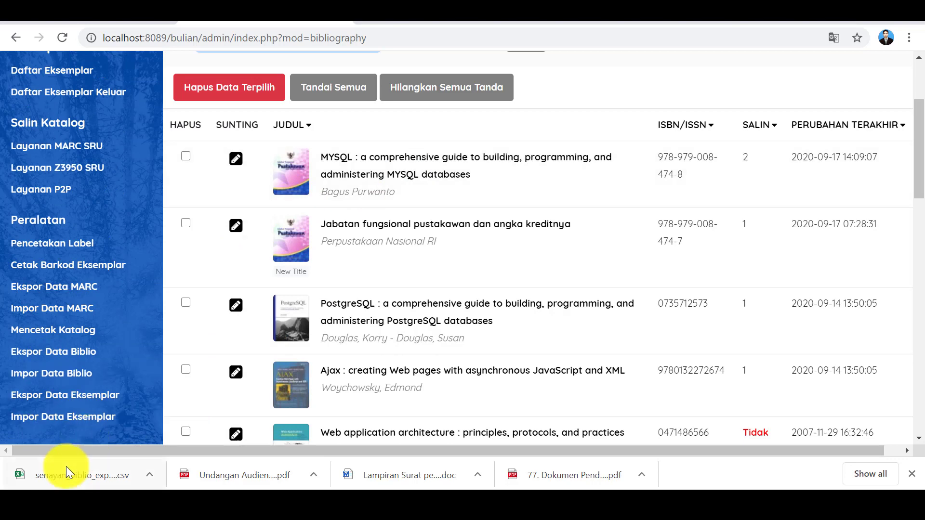
pyautogui.click(41, 377)
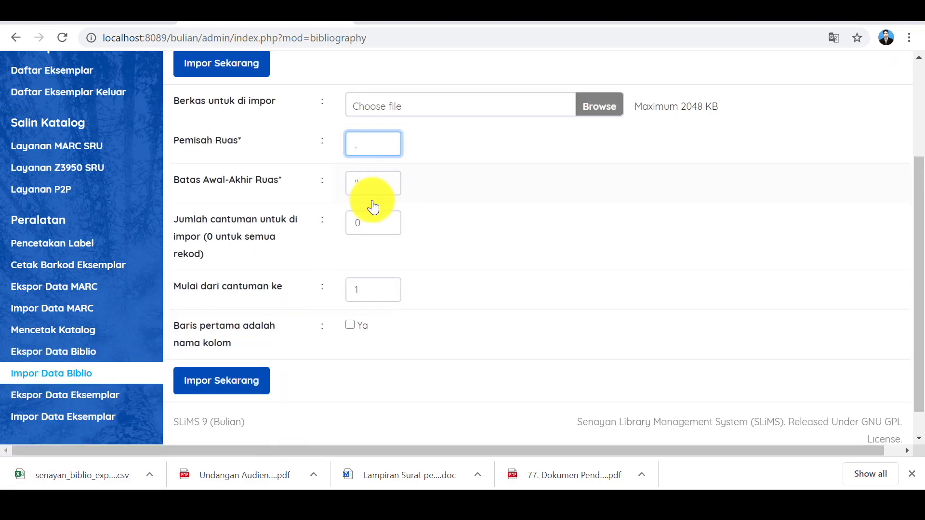
pyautogui.click(360, 223)
pyautogui.moveTo(360, 223); pyautogui.dragTo(346, 229)
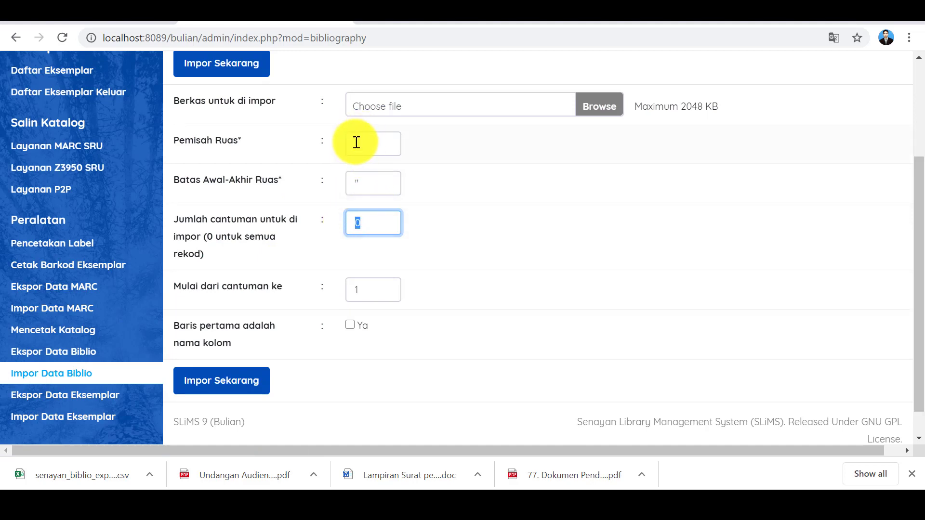
pyautogui.click(458, 270)
pyautogui.scroll(3, 56, 296)
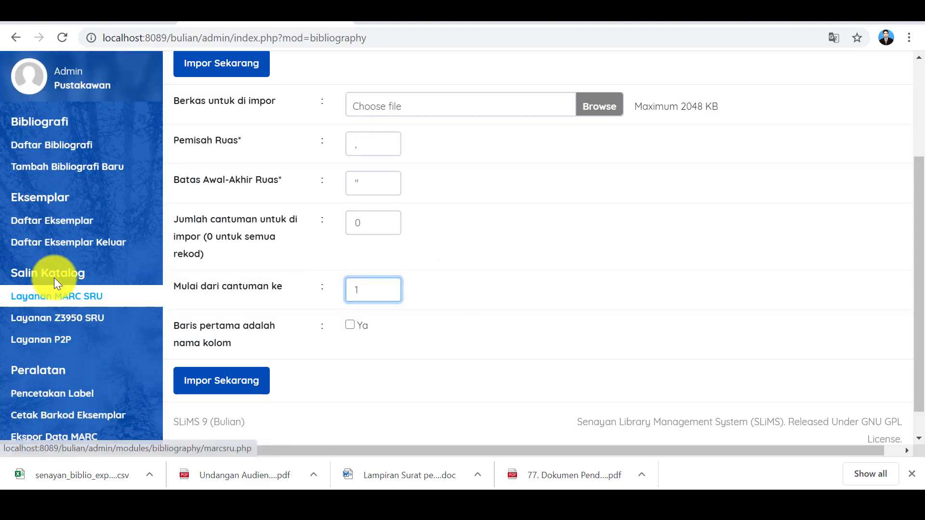
pyautogui.click(57, 149)
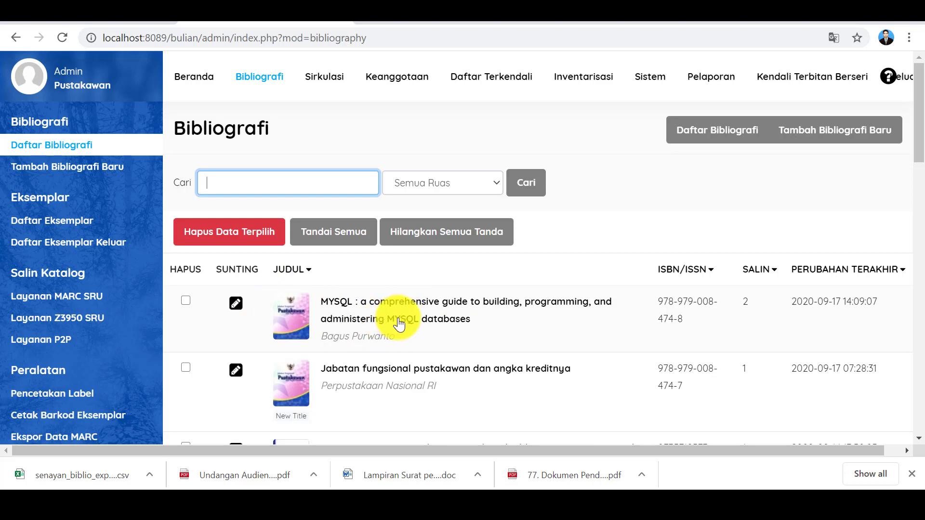
pyautogui.click(336, 304)
pyautogui.click(235, 304)
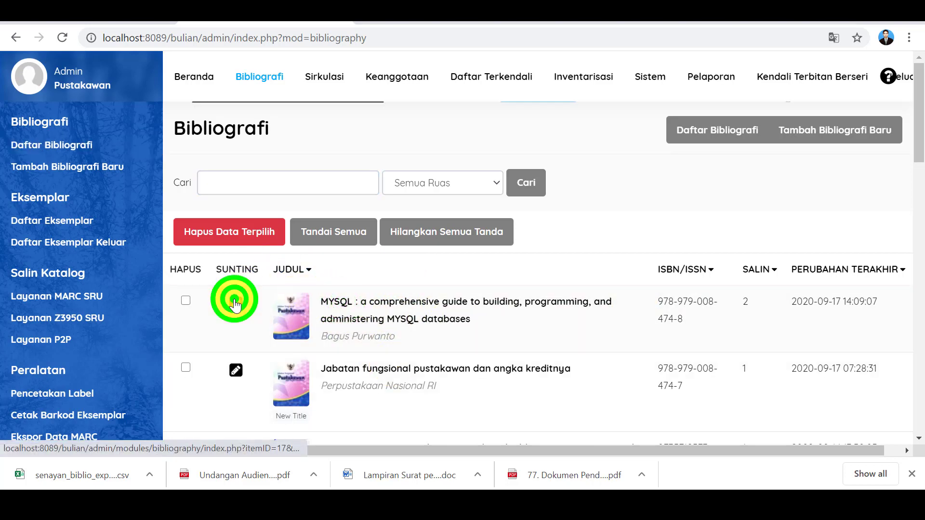
pyautogui.scroll(-2, 551, 349)
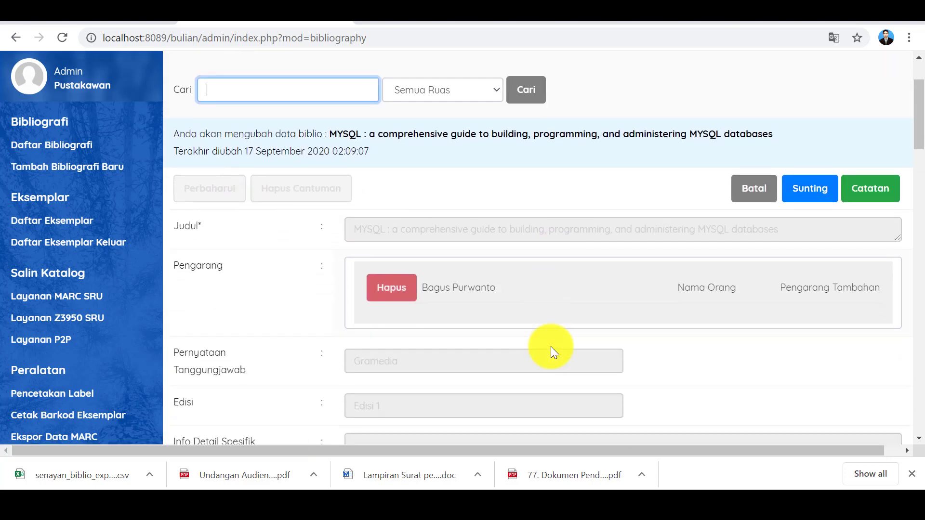
pyautogui.scroll(-10, 551, 351)
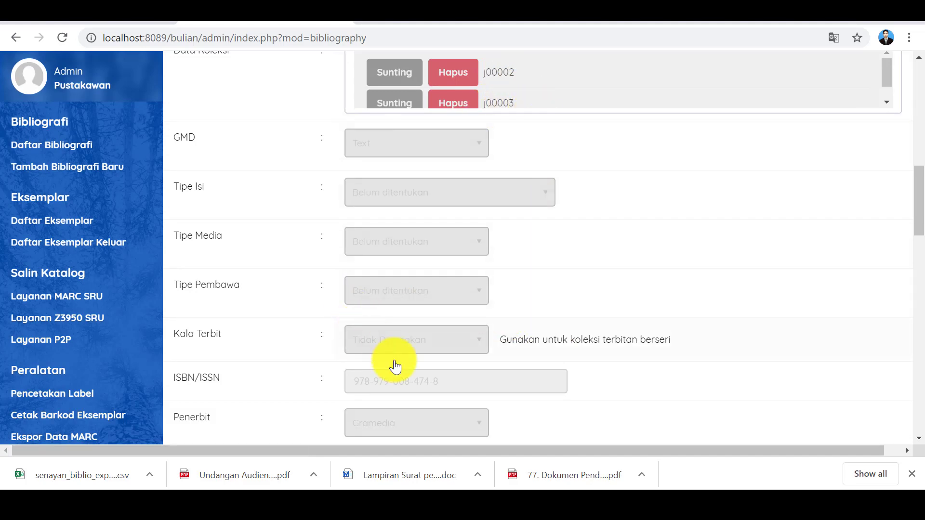
pyautogui.scroll(7, 395, 366)
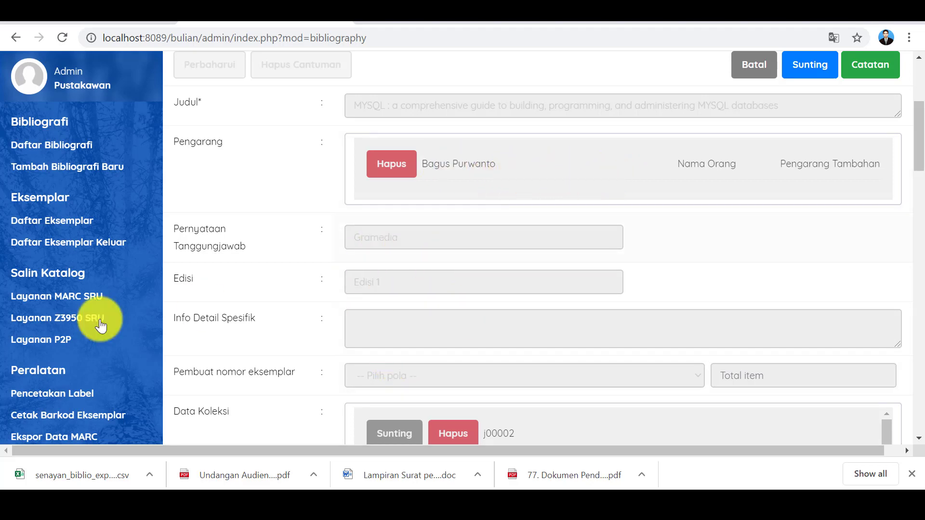
pyautogui.click(65, 146)
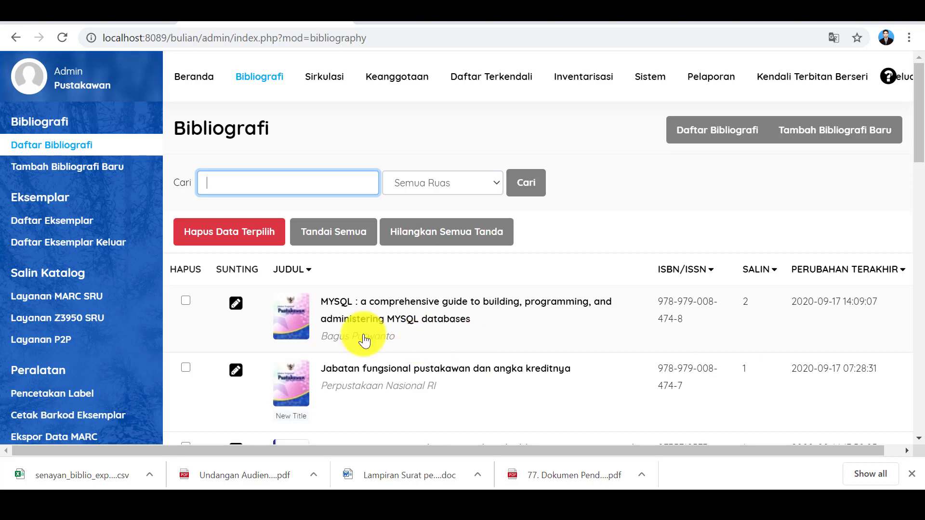
pyautogui.scroll(-2, 380, 326)
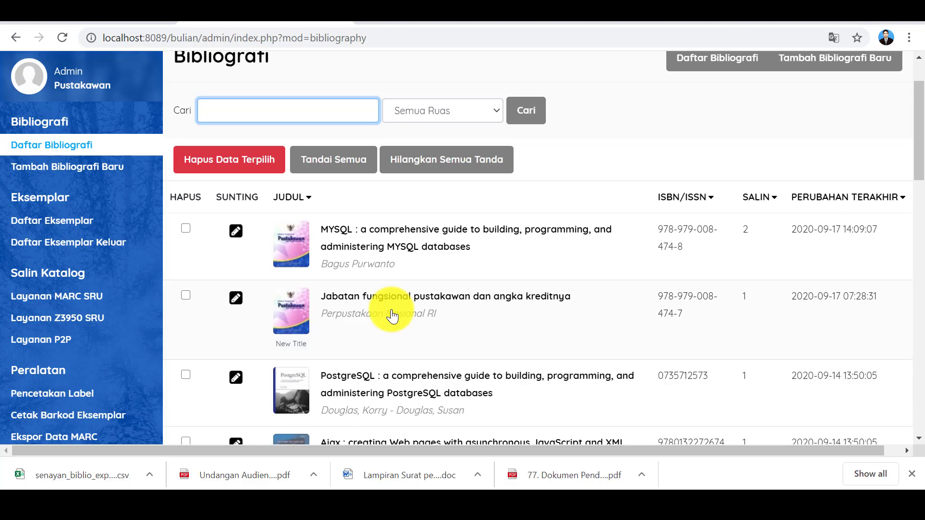
pyautogui.click(590, 490)
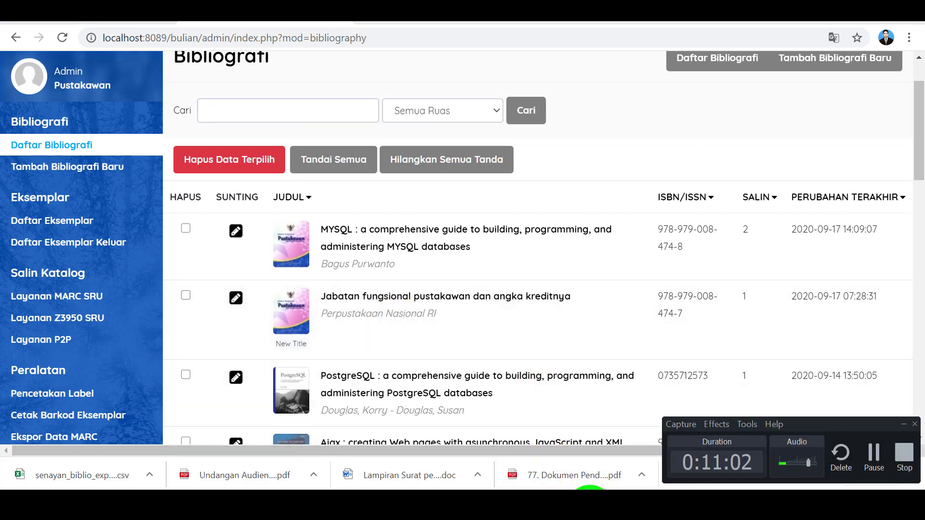
pyautogui.click(875, 455)
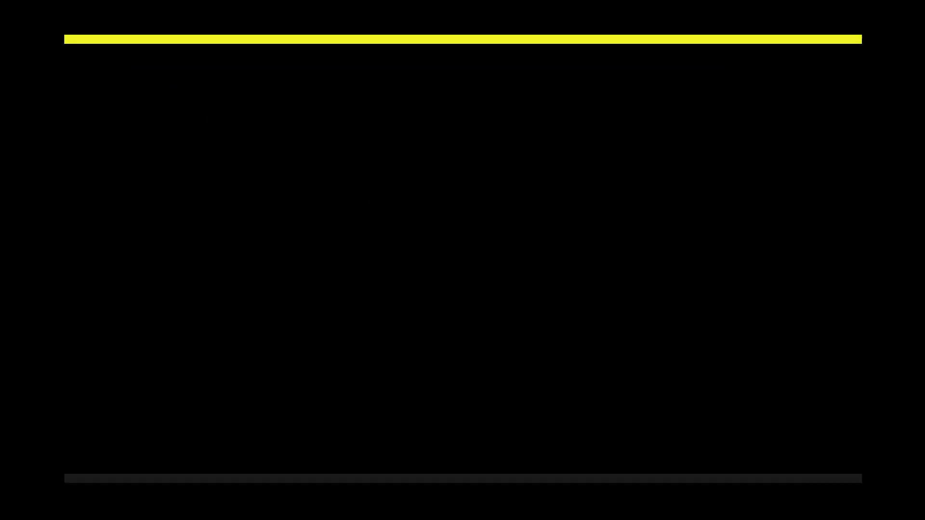